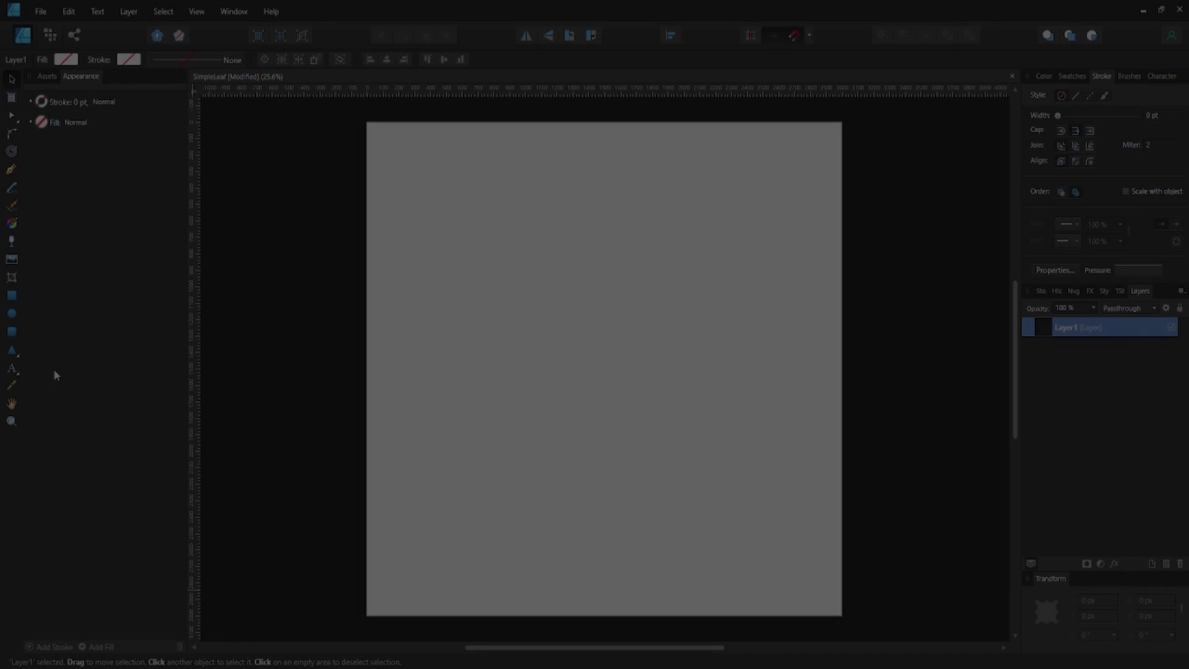
Rename Layer1 to Stroke.
left_click(11, 313)
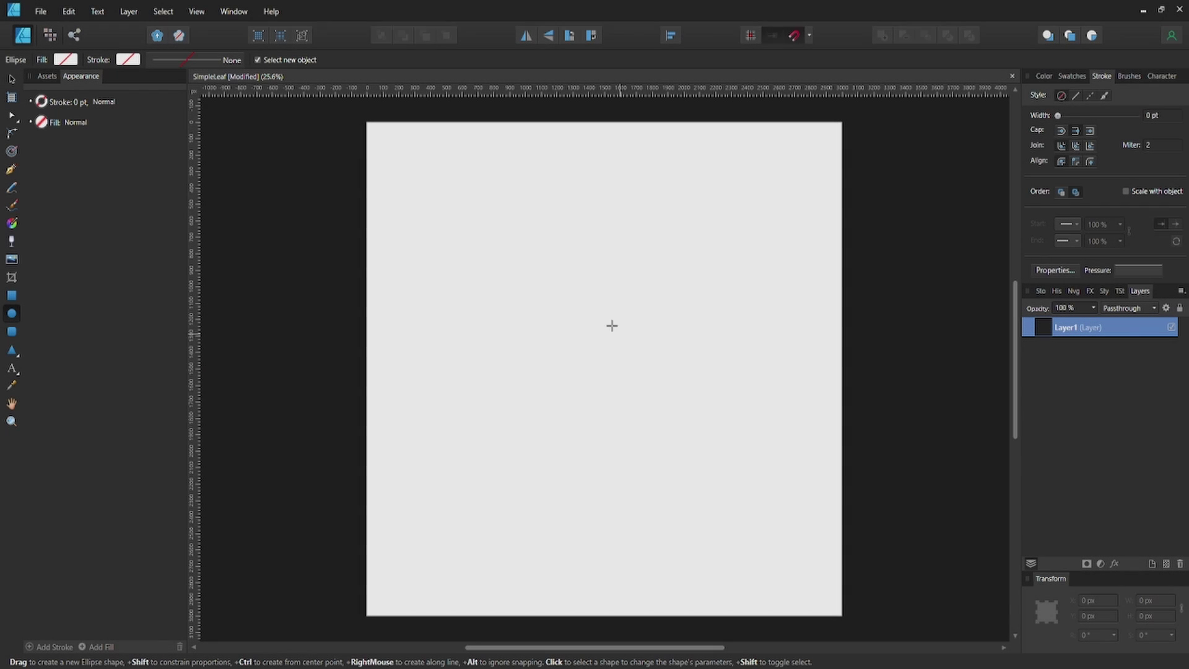
double_click(1062, 328)
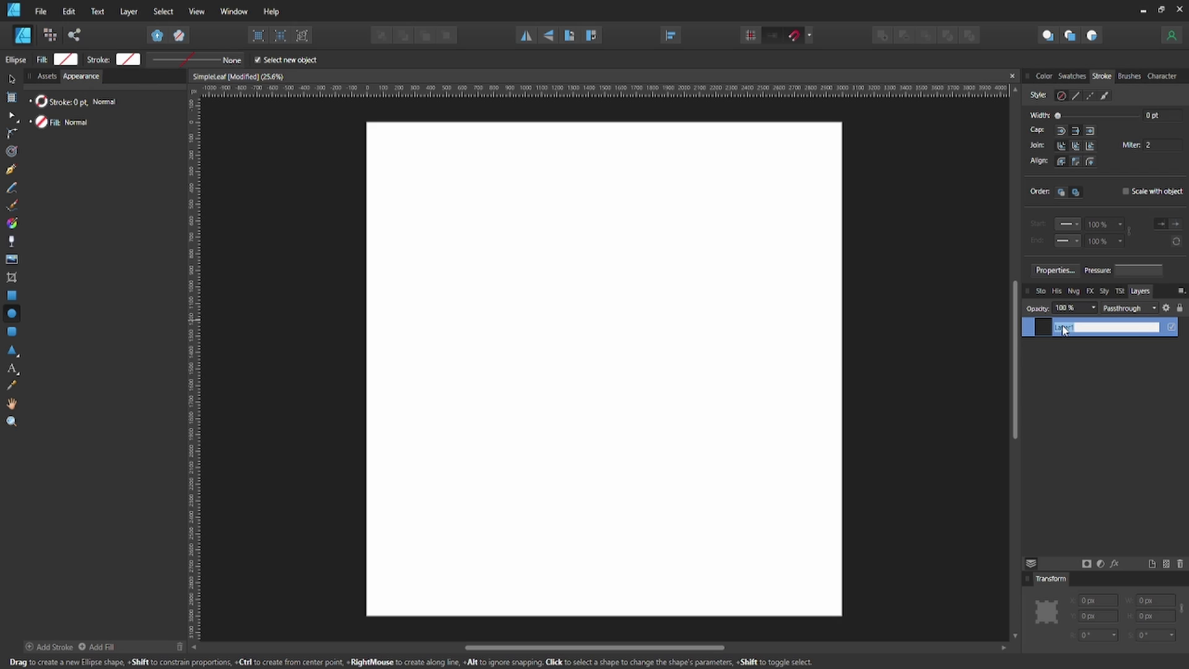
type("Stroke")
key("Return")
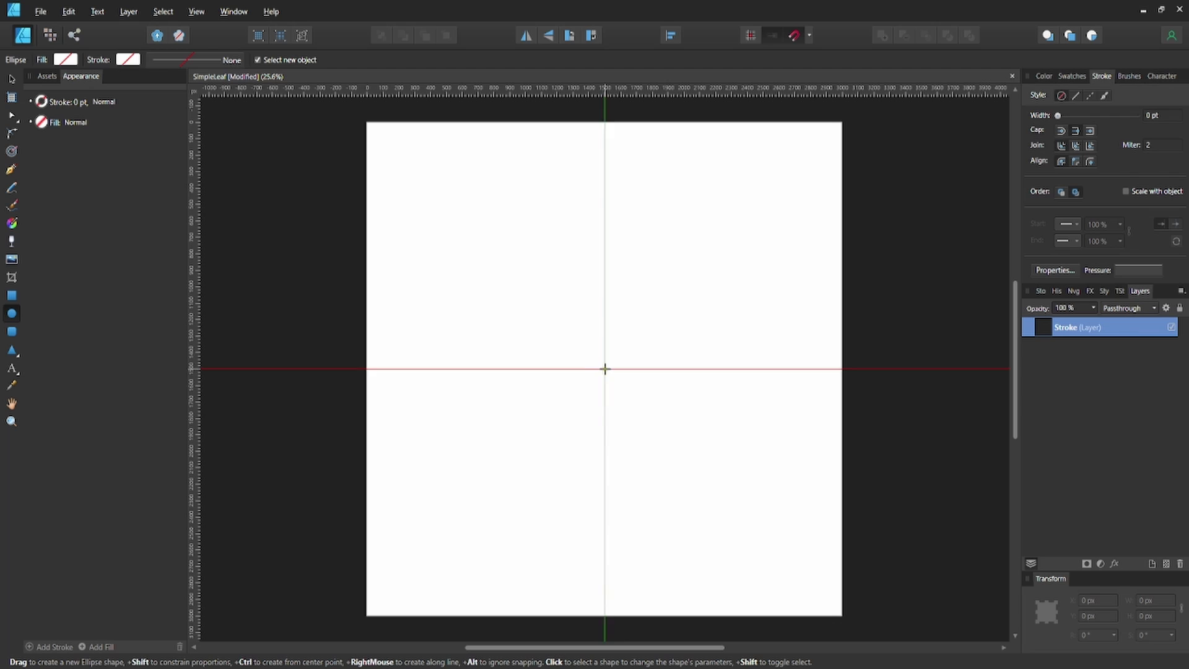
Draw a circle, duplicate it with Ctrl+J, and shift the copy left so both overlap.
left_click_drag(605, 368, 695, 450)
key("v")
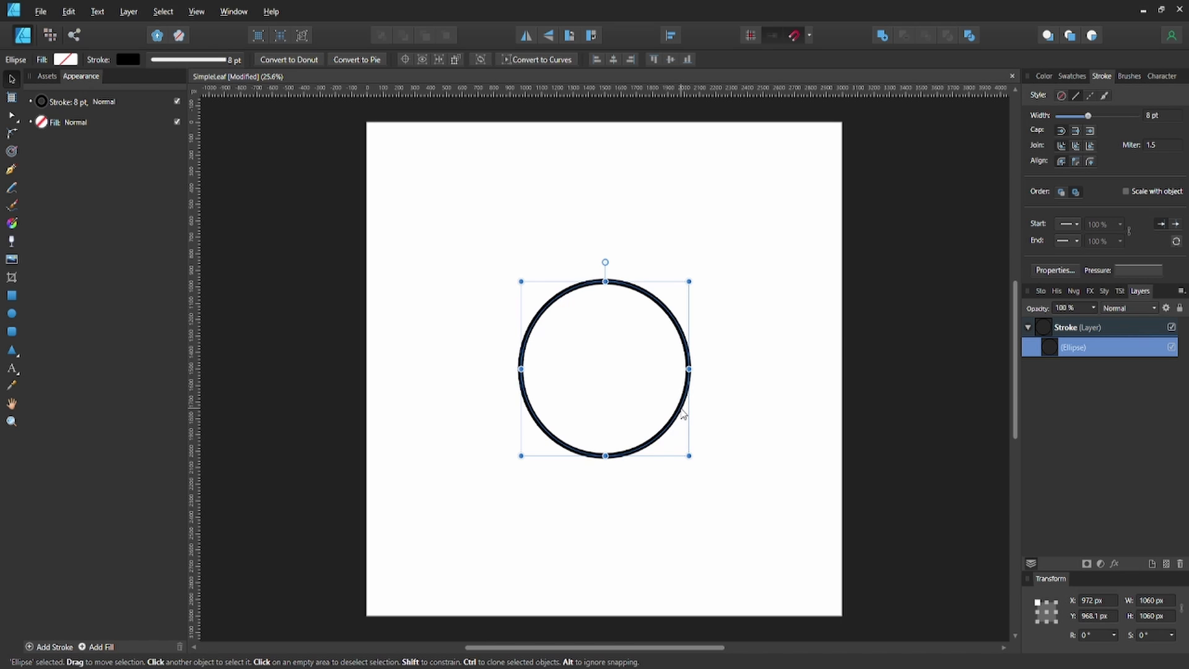
key("ctrl+j")
left_click_drag(683, 411, 605, 409)
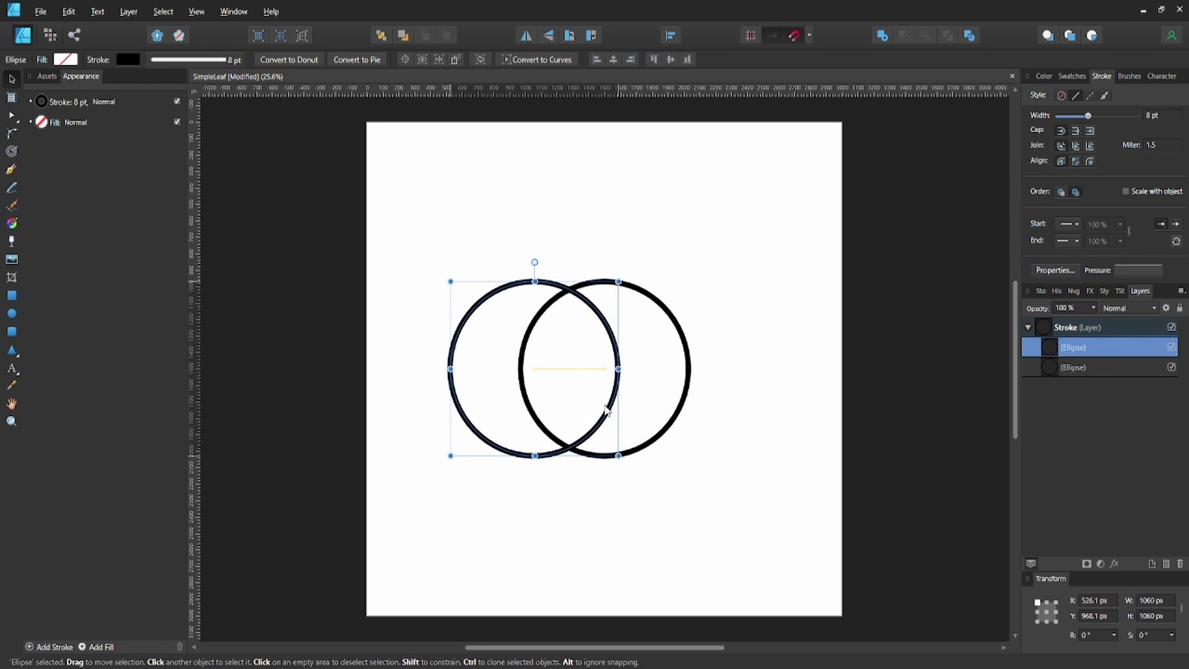
left_click(685, 393, "shift")
left_click_drag(685, 393, 613, 370)
left_click(651, 367)
left_click(644, 369)
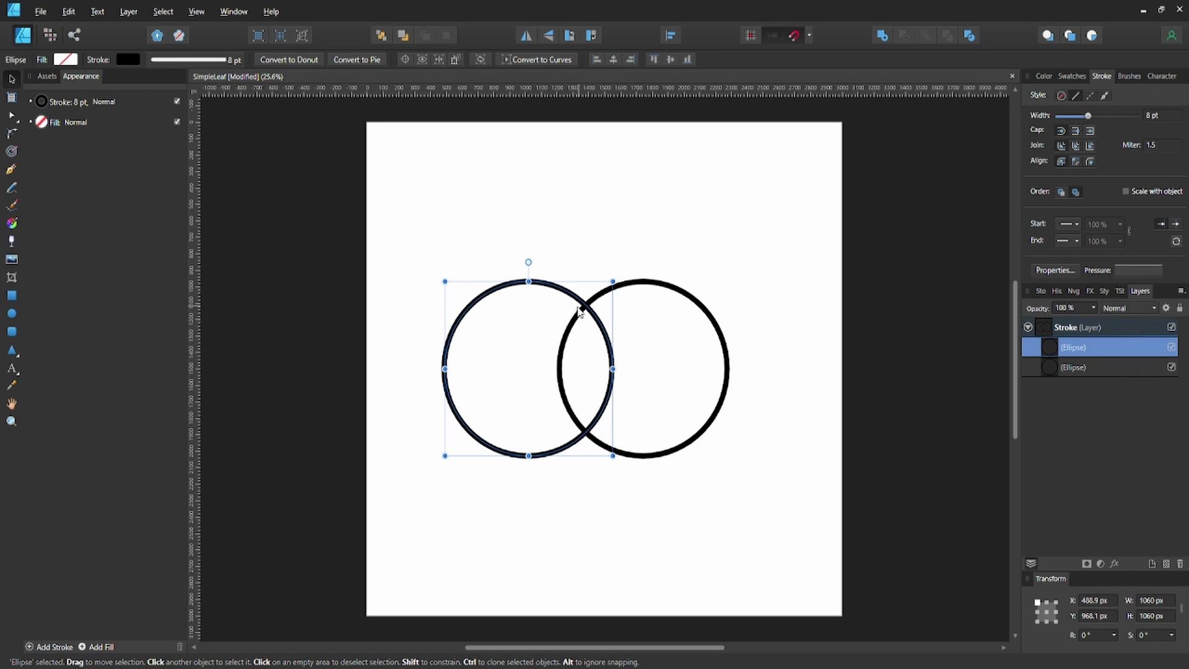
Intersect the two circles into a single lens shape.
left_click(670, 289, "shift")
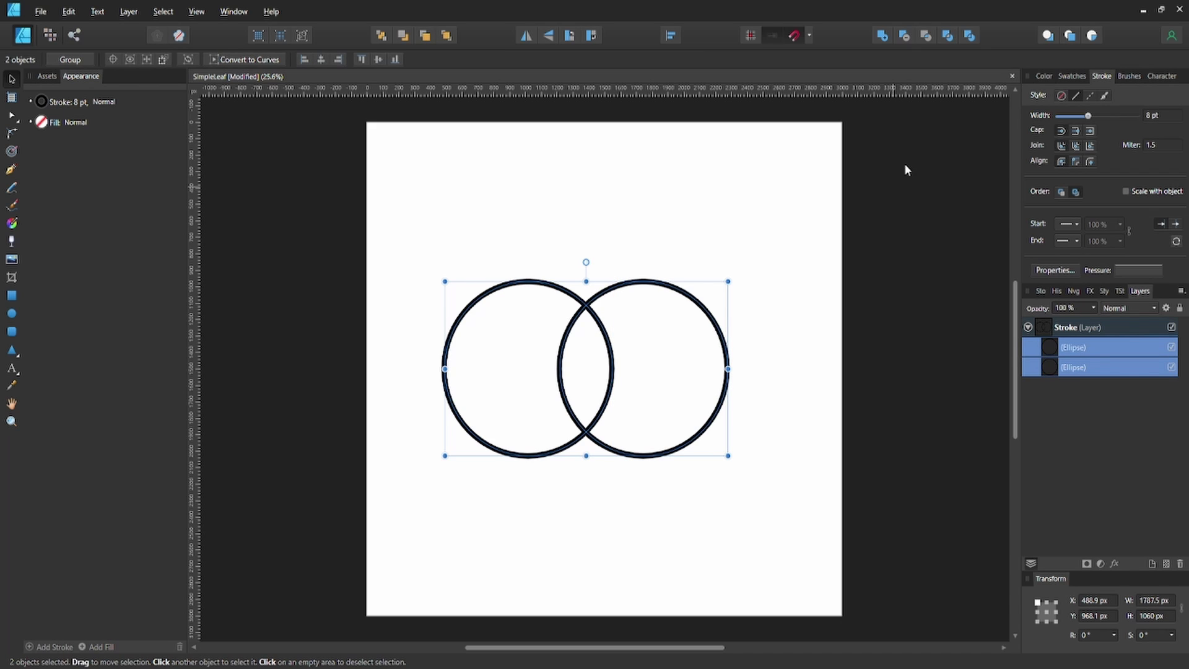
left_click(911, 36)
key("ctrl+z")
left_click(925, 37)
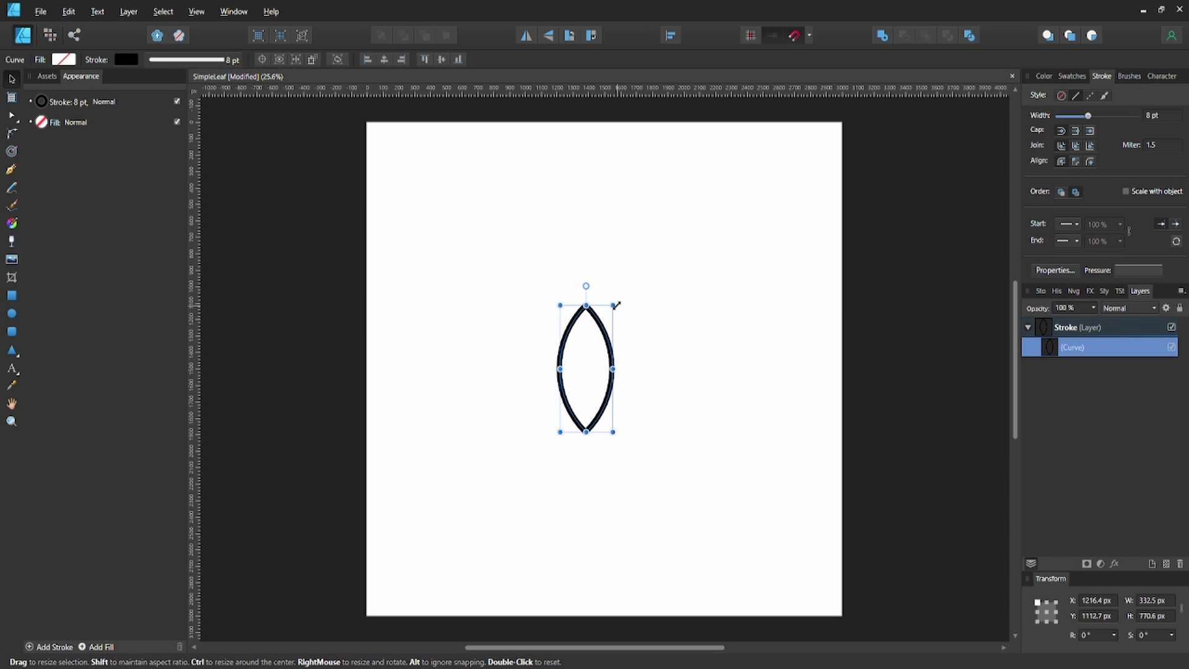
Enlarge the lens and round its top and bottom tips with the Corner Tool.
left_click_drag(615, 304, 679, 260)
key("a")
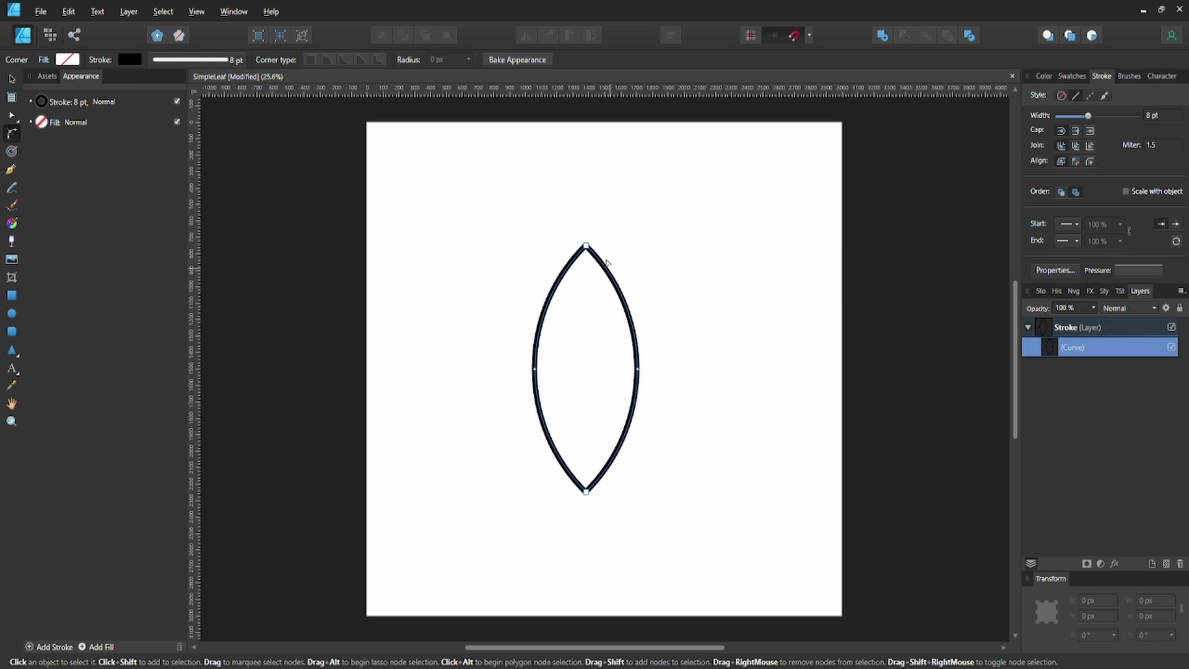
left_click_drag(559, 225, 592, 476)
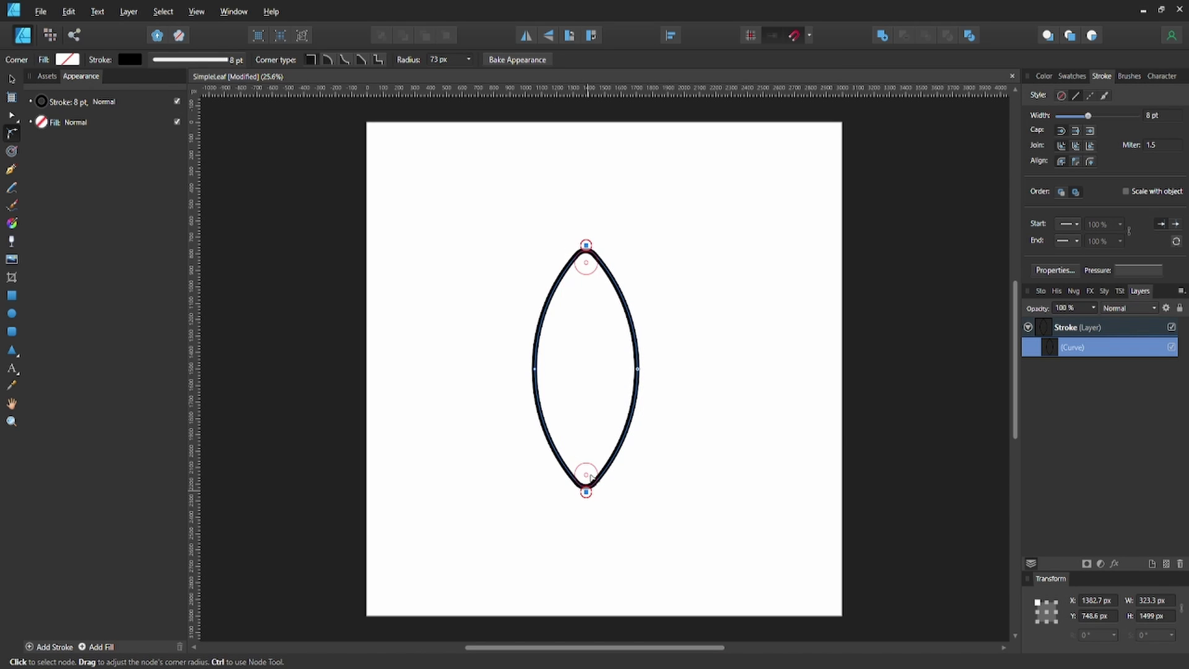
left_click(780, 417)
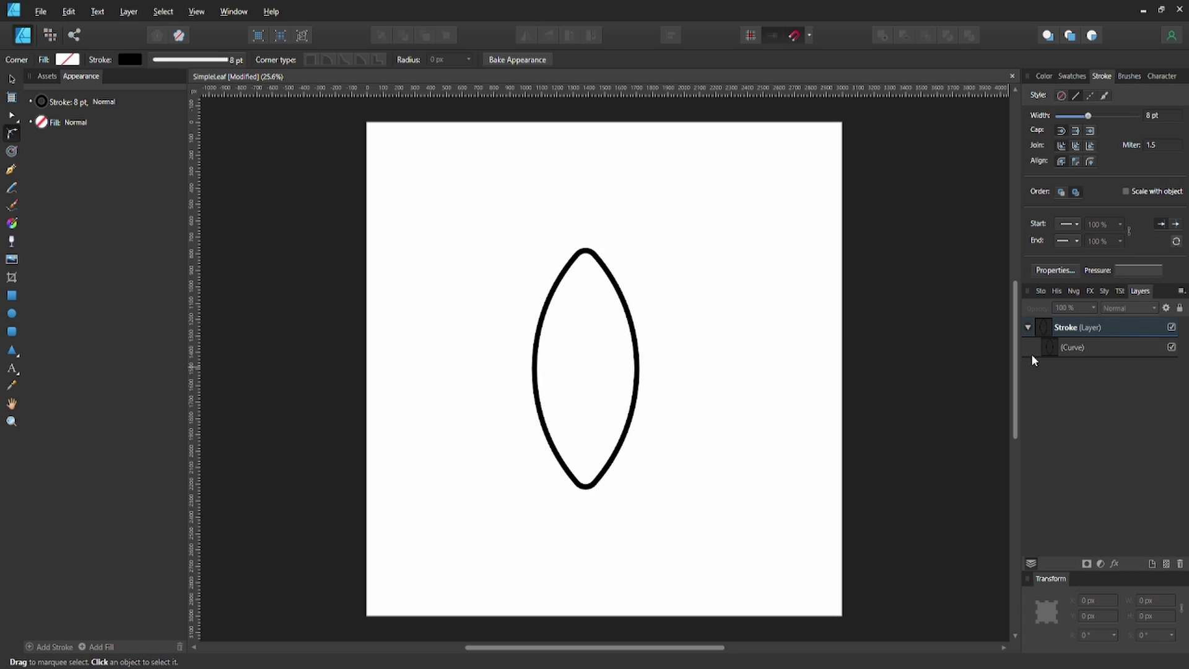
Duplicate the Stroke layer with Ctrl+J.
left_click(1057, 349)
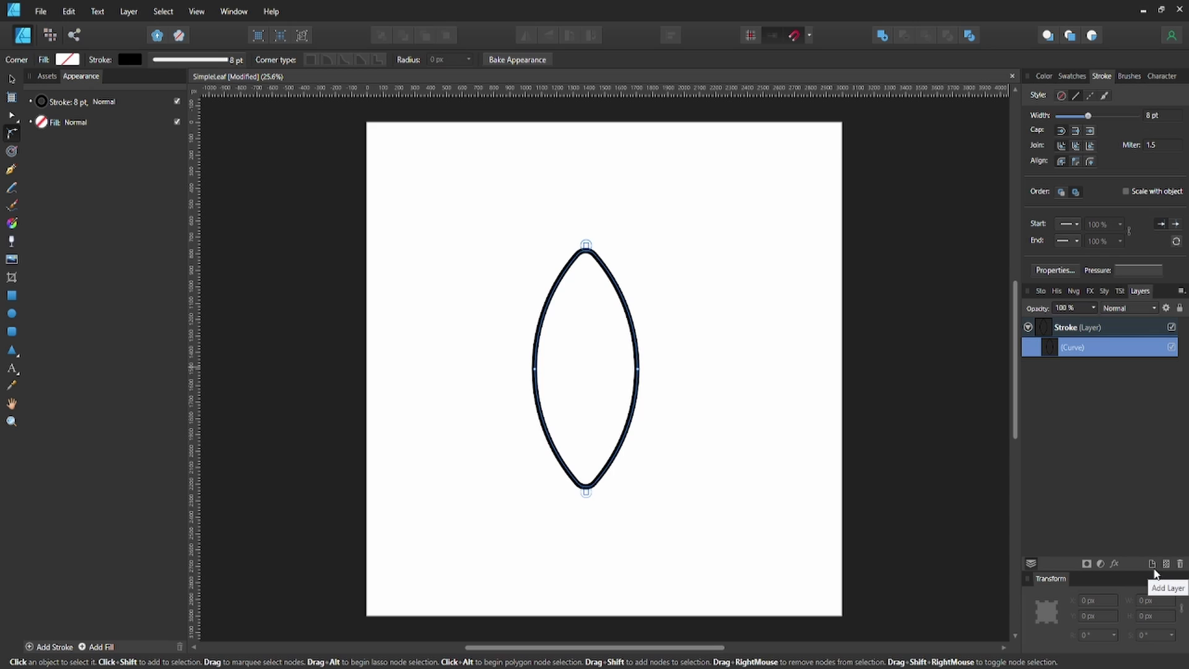
left_click(1043, 329)
key("ctrl+j")
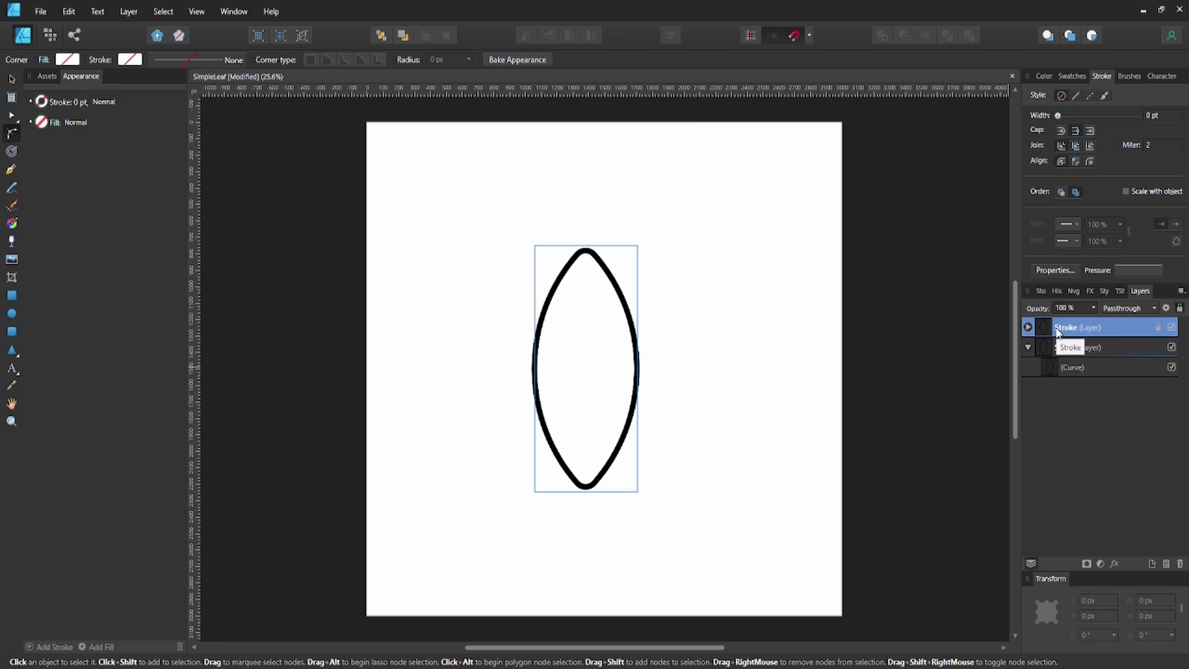
Rename the lower layer copy to Color.
left_click(1084, 367)
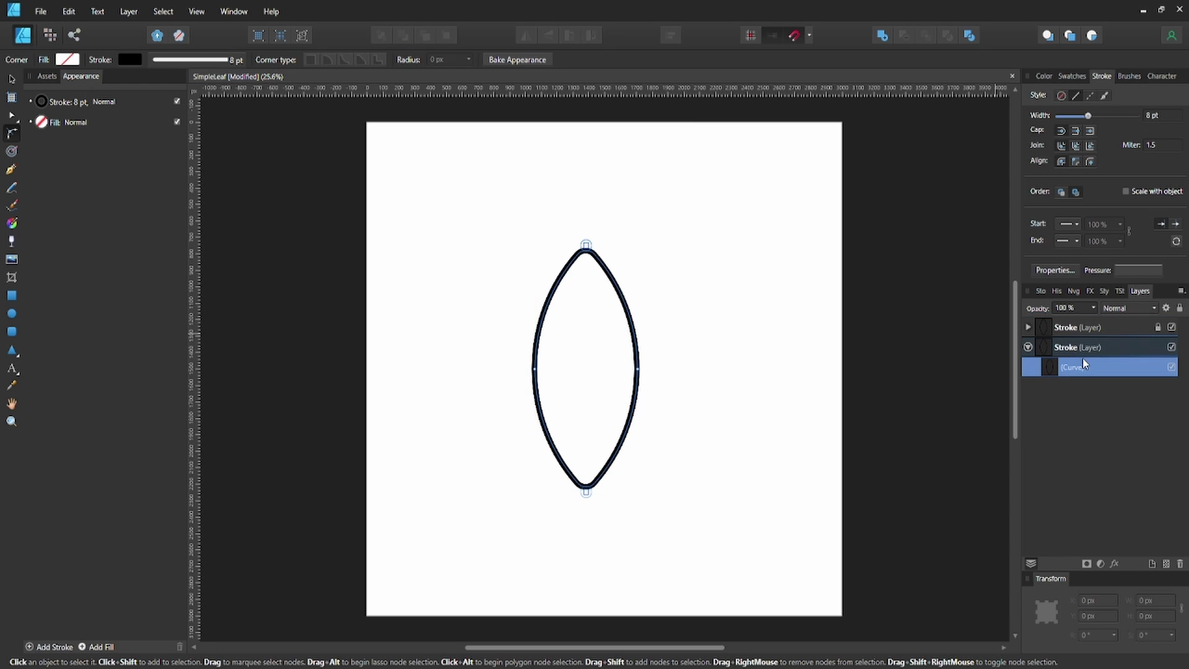
double_click(1070, 348)
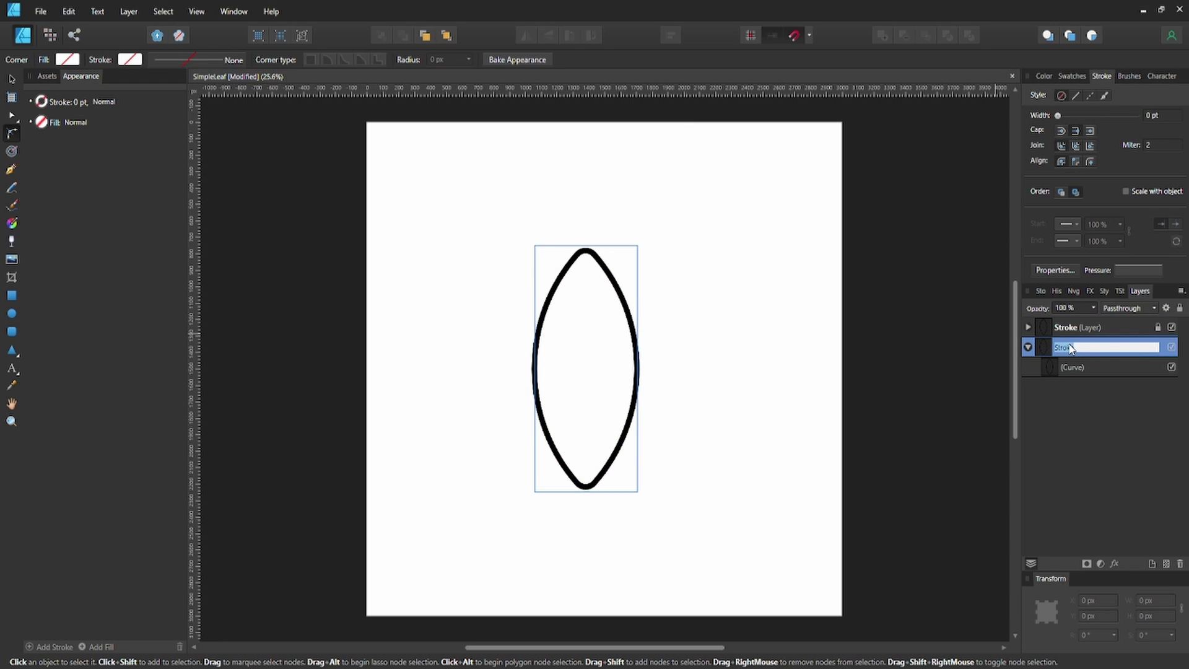
type("Color")
key("Return")
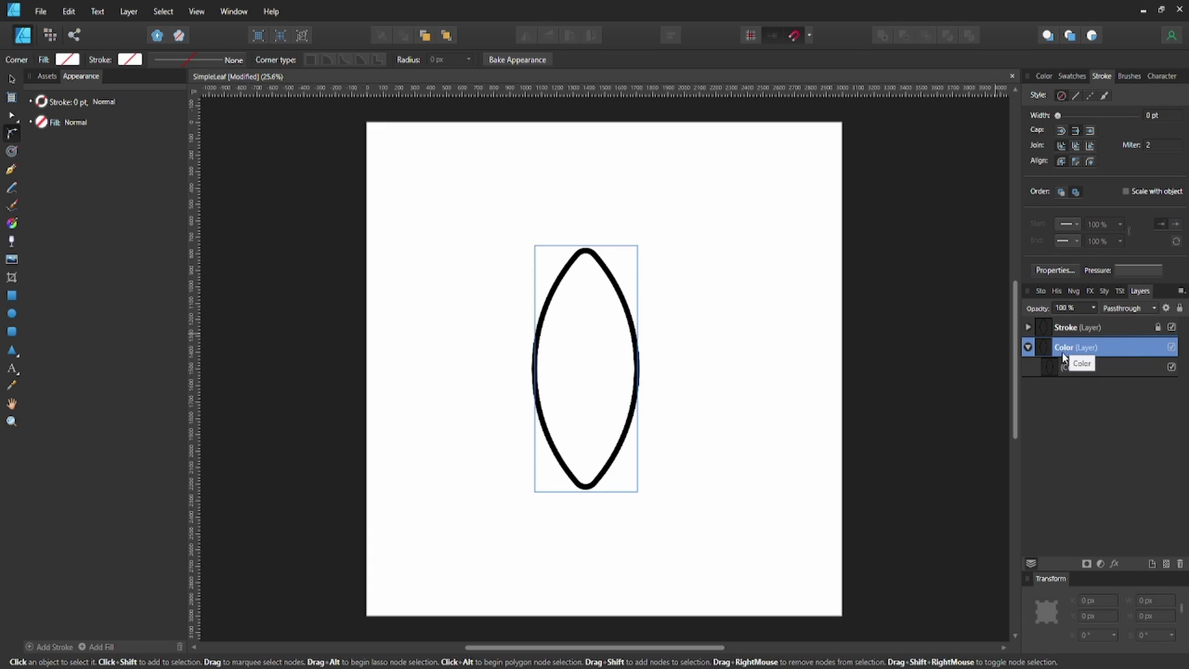
left_click(1053, 363)
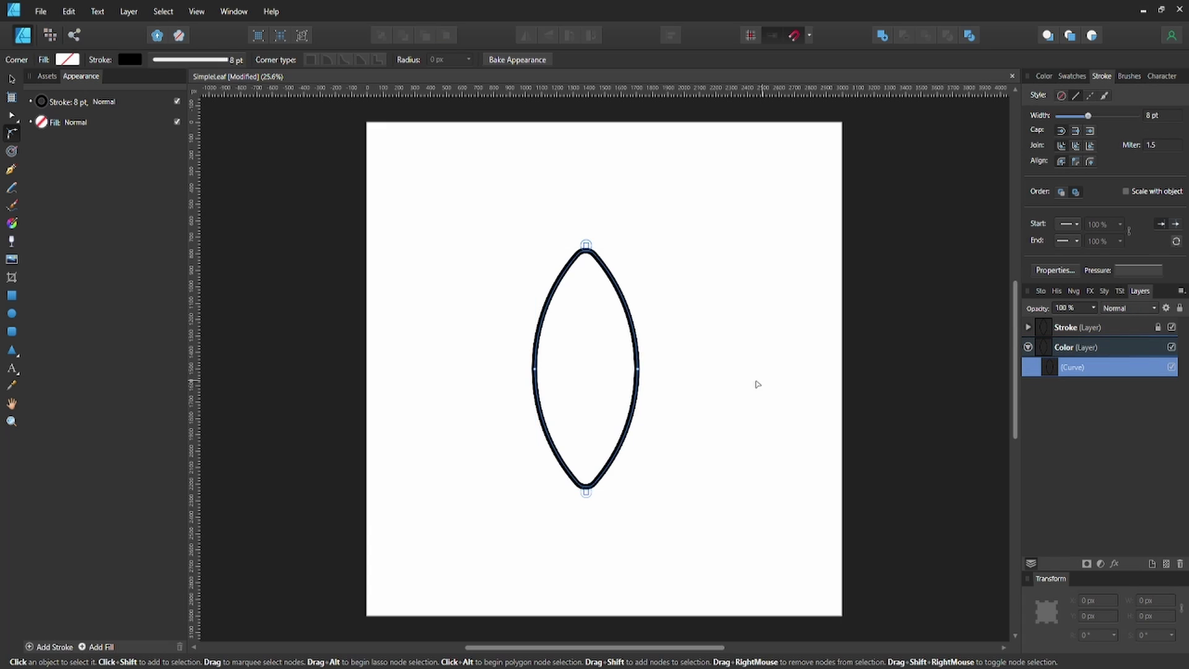
Remove this copy's outline and fill the leaf bright green using RGB hex sliders.
left_click(131, 60)
left_click(218, 84)
left_click(68, 60)
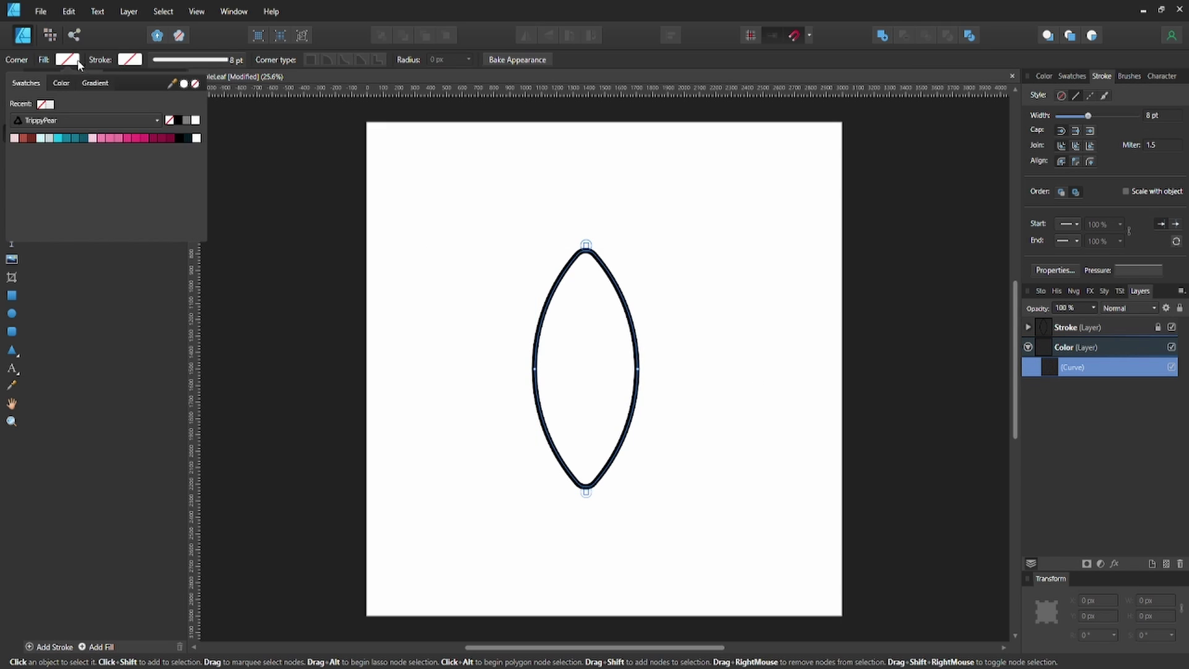
left_click(60, 83)
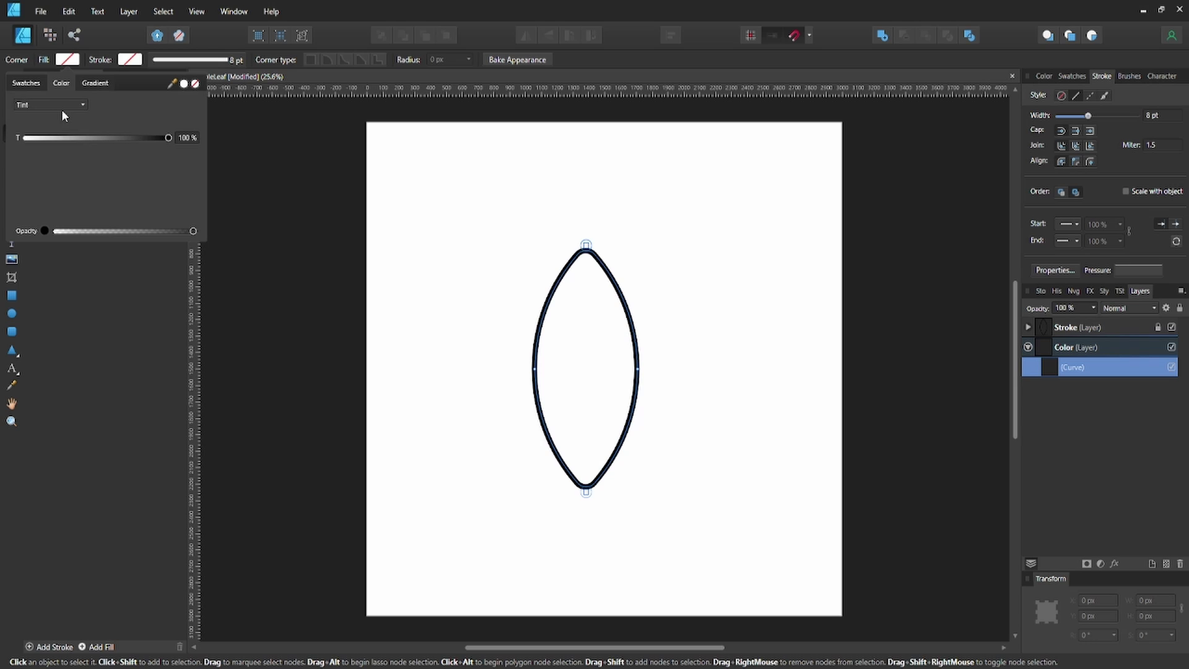
left_click(61, 107)
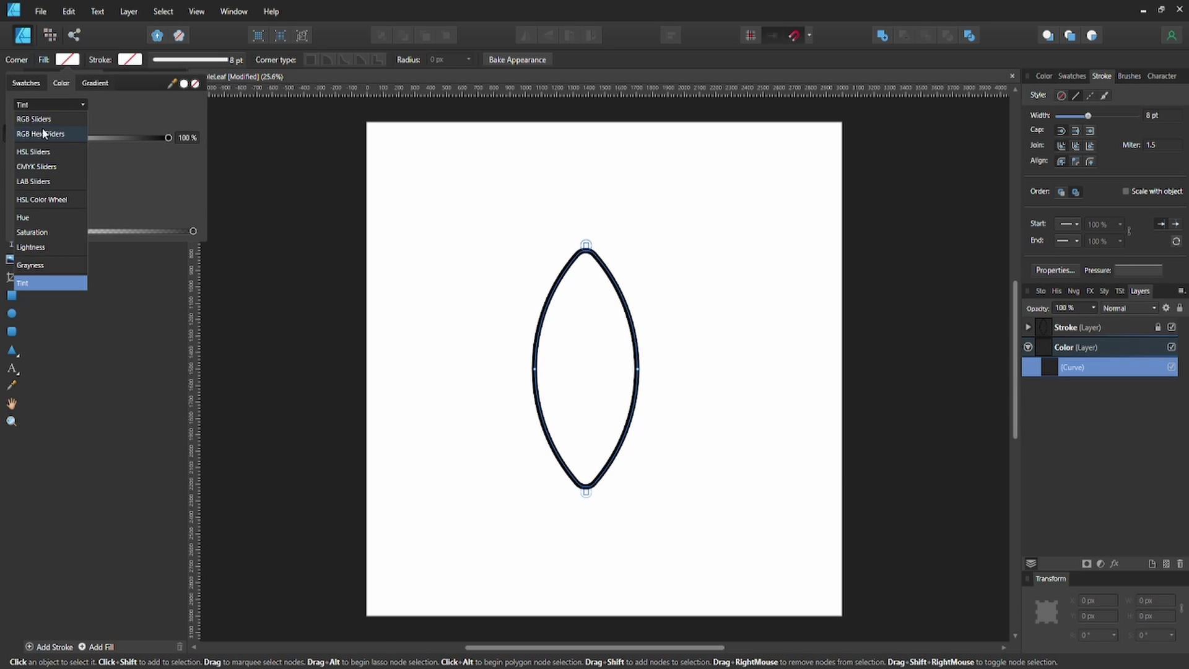
left_click(41, 135)
left_click(76, 199)
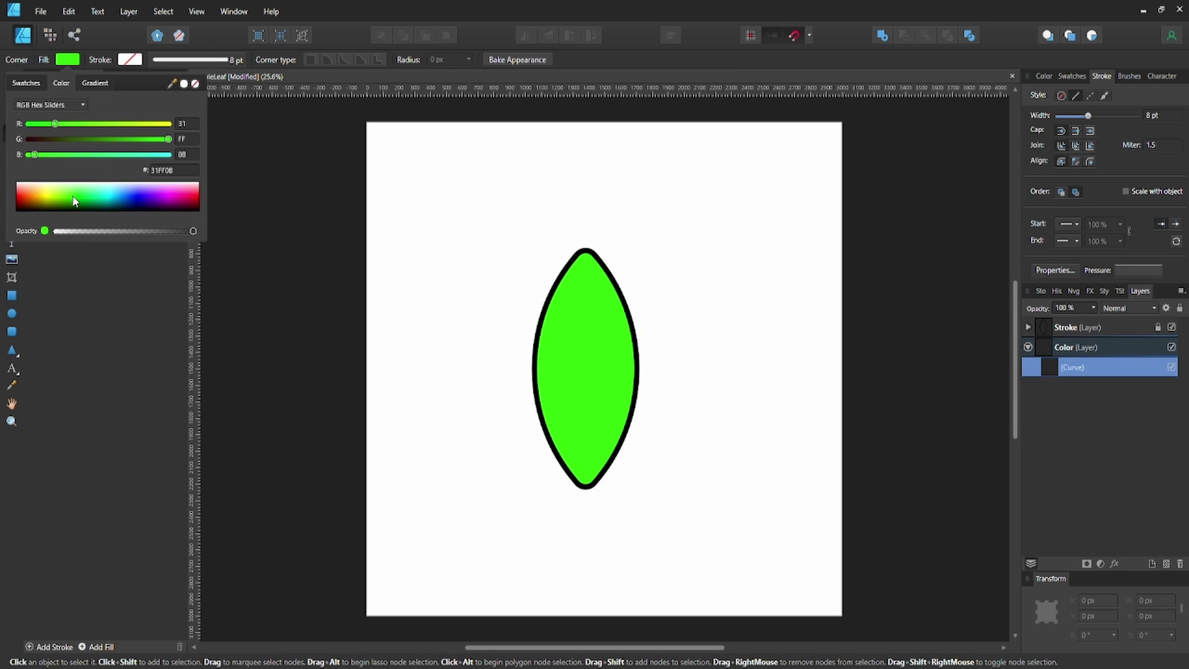
left_click_drag(76, 200, 70, 200)
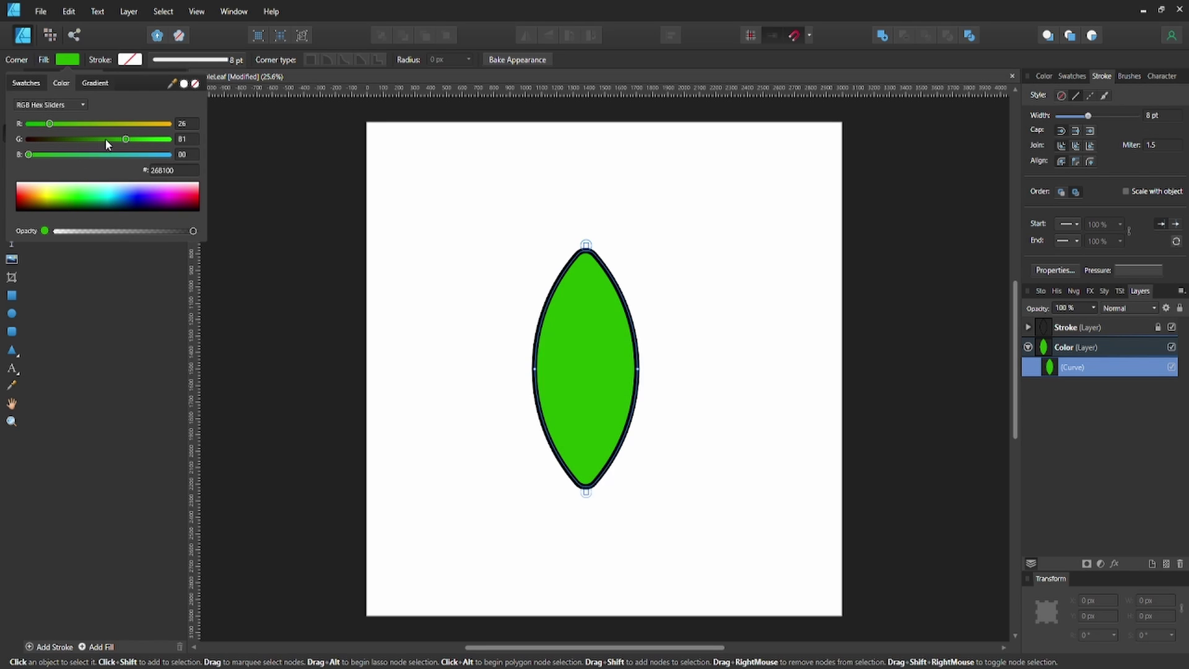
left_click_drag(105, 139, 110, 139)
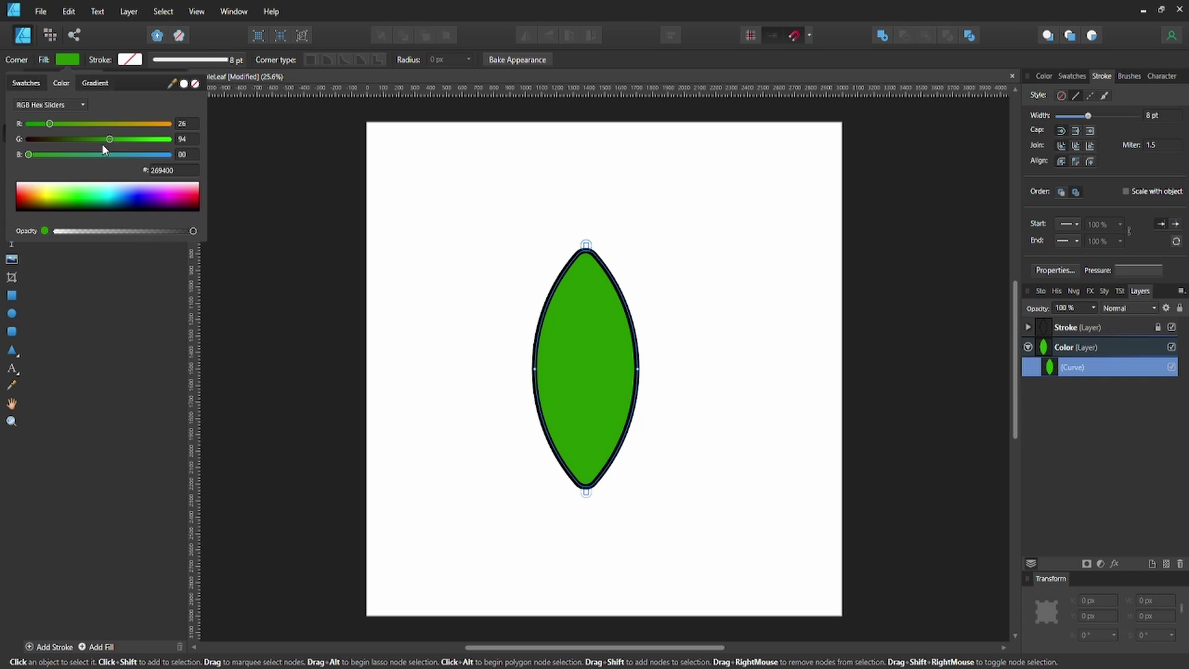
Lower the green fill's saturation, raise its lightness, and reselect the leaf.
left_click(69, 109)
left_click(57, 247)
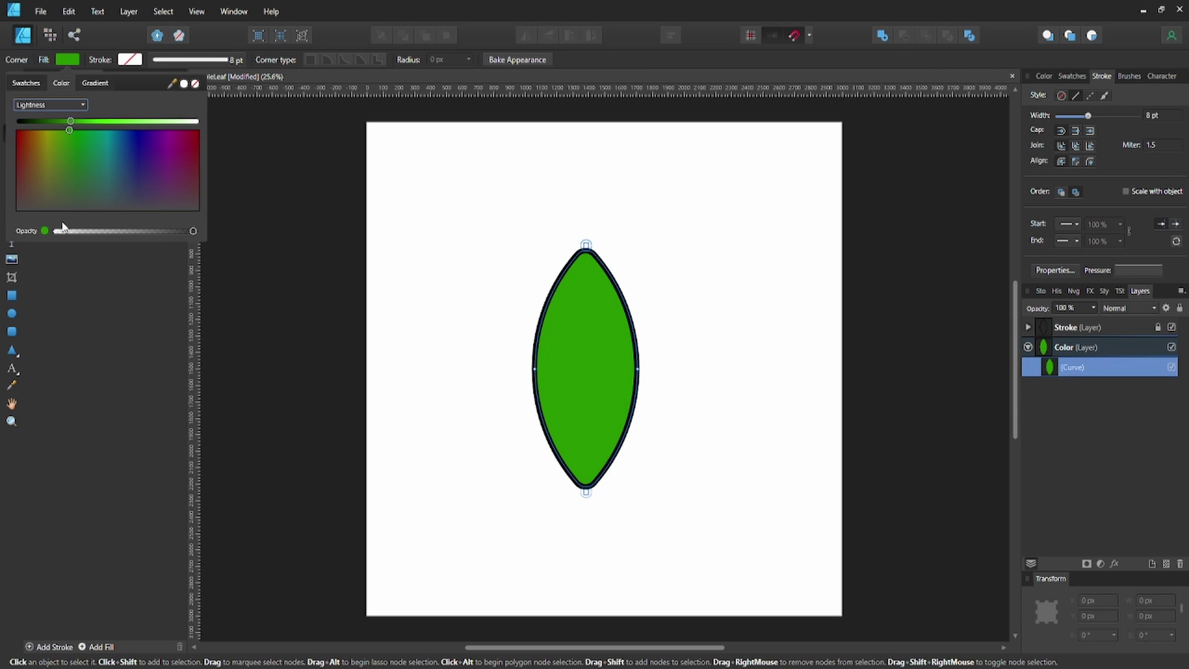
left_click(50, 105)
left_click(30, 232)
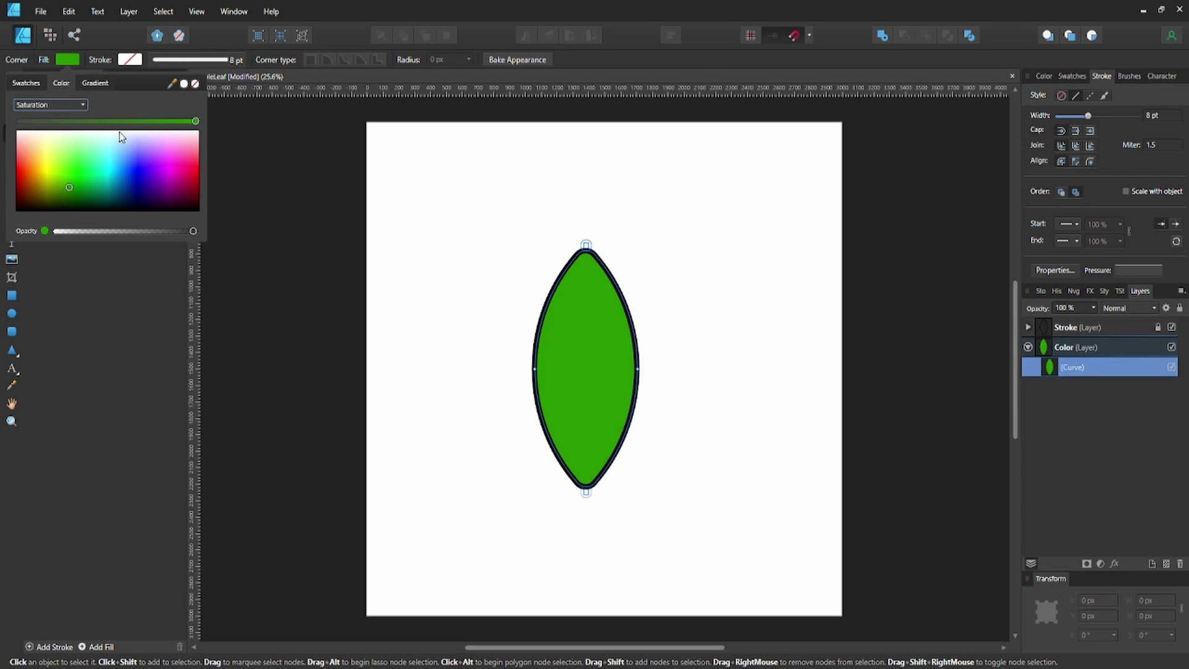
left_click(167, 121)
left_click_drag(167, 124, 161, 124)
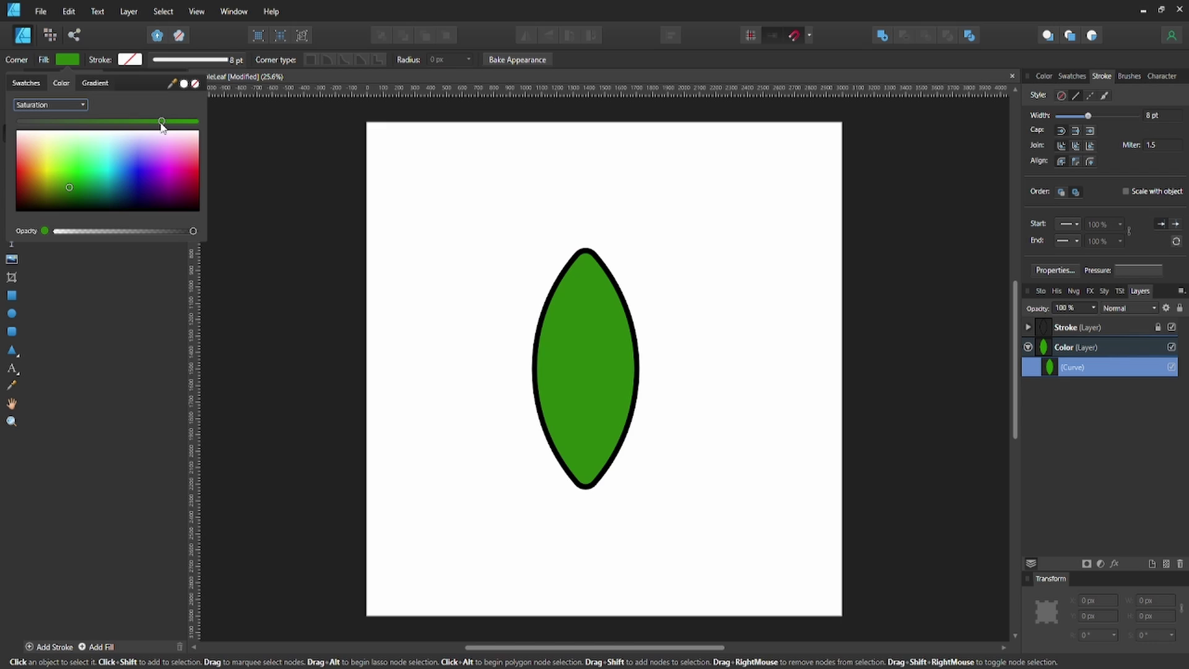
left_click(68, 105)
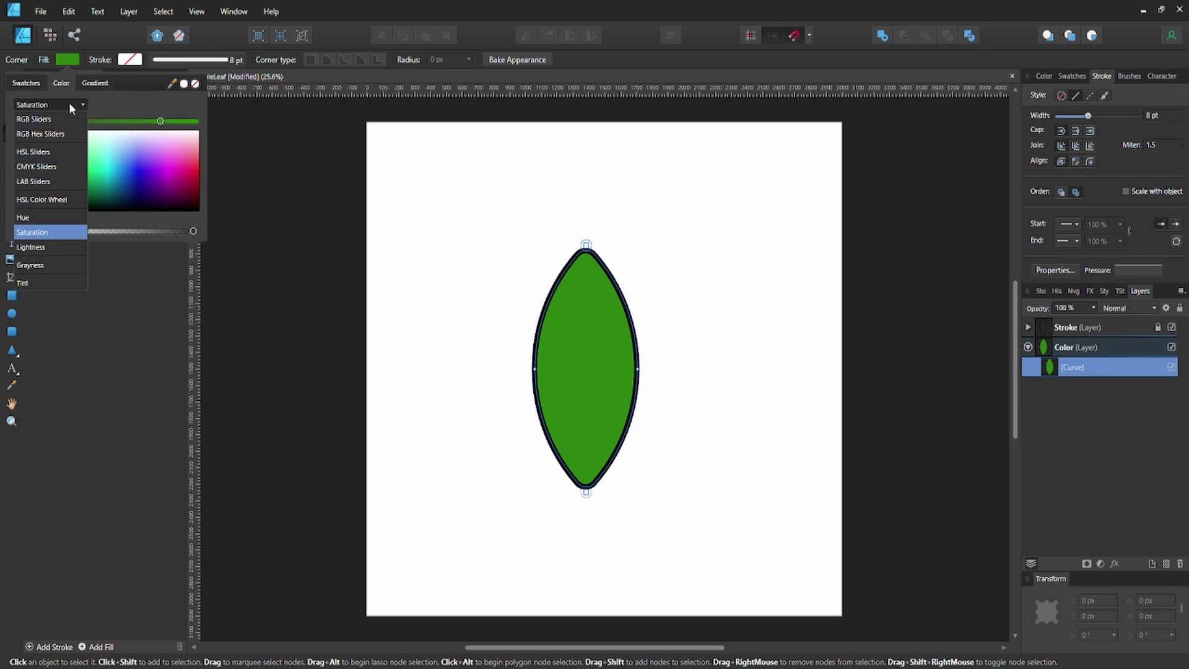
left_click(31, 247)
left_click_drag(83, 124, 88, 125)
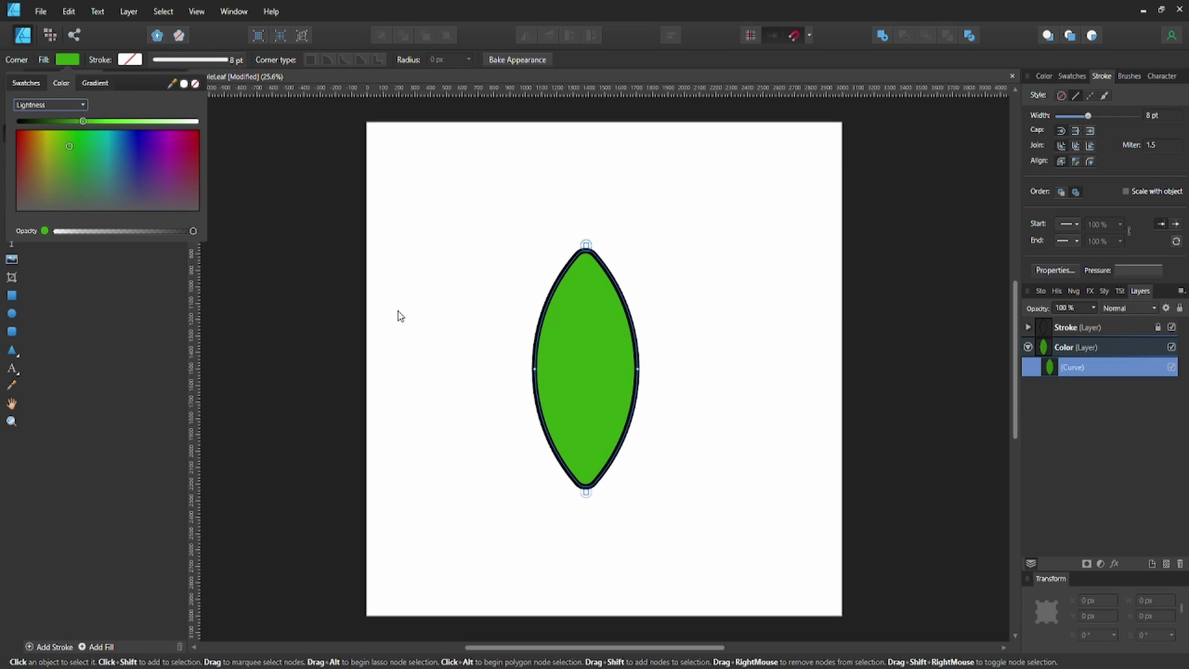
left_click(462, 336)
left_click(578, 355)
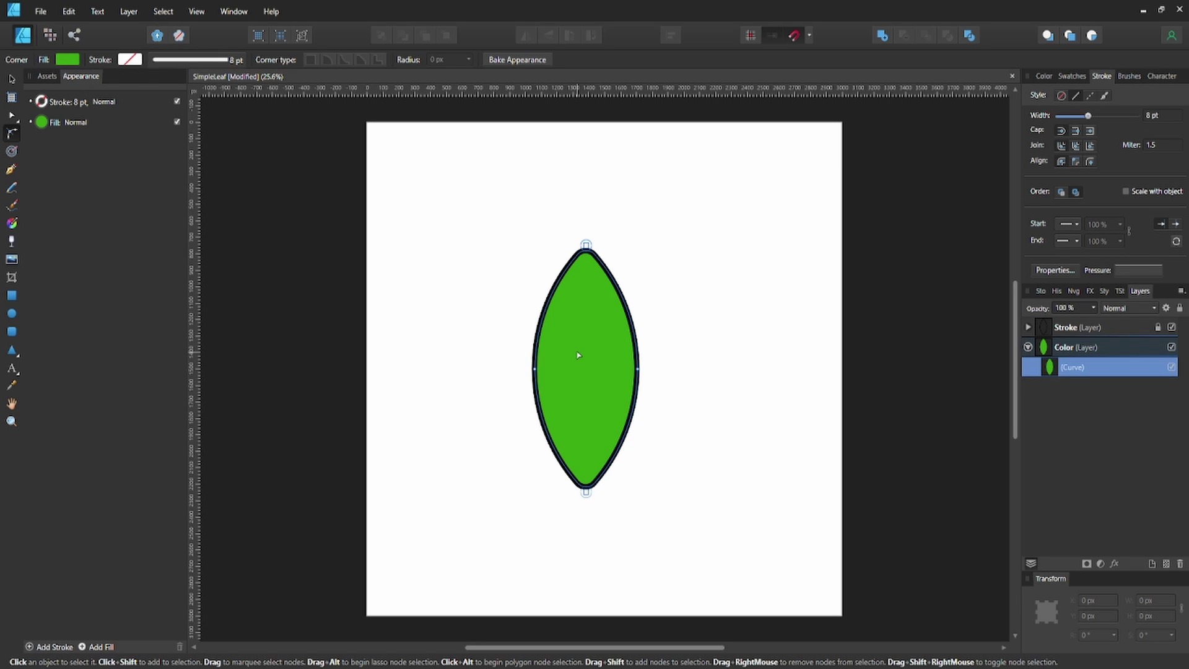
key("v")
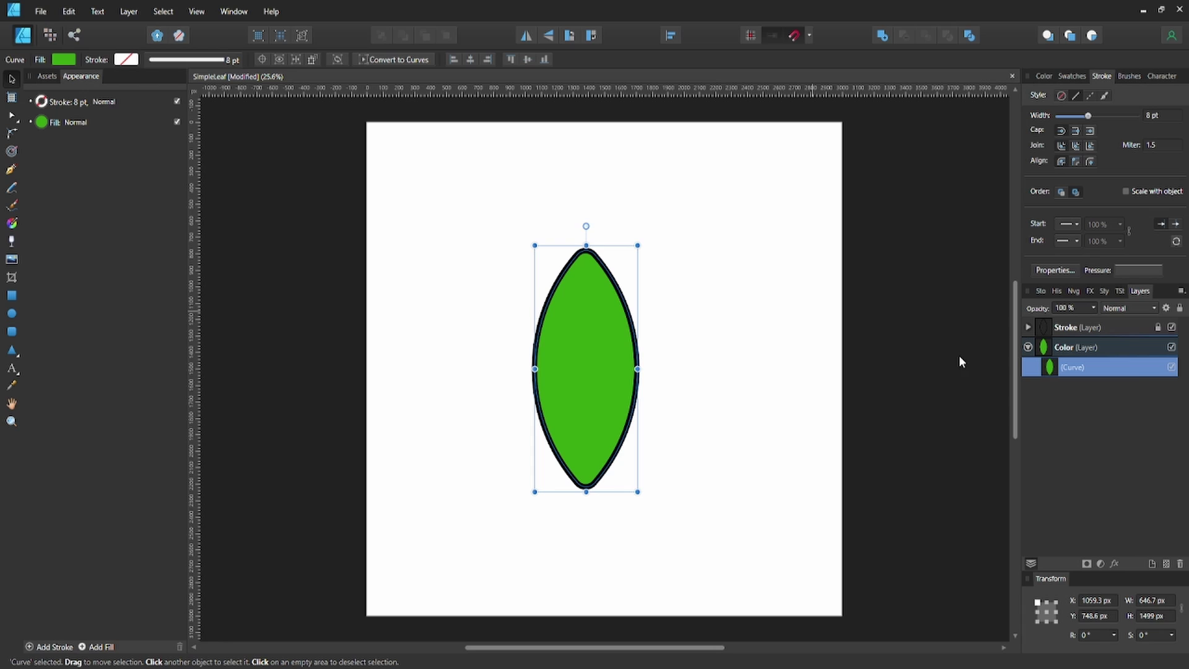
Add a new layer above Color, name it Shadow, and select the green leaf.
left_click(1028, 347)
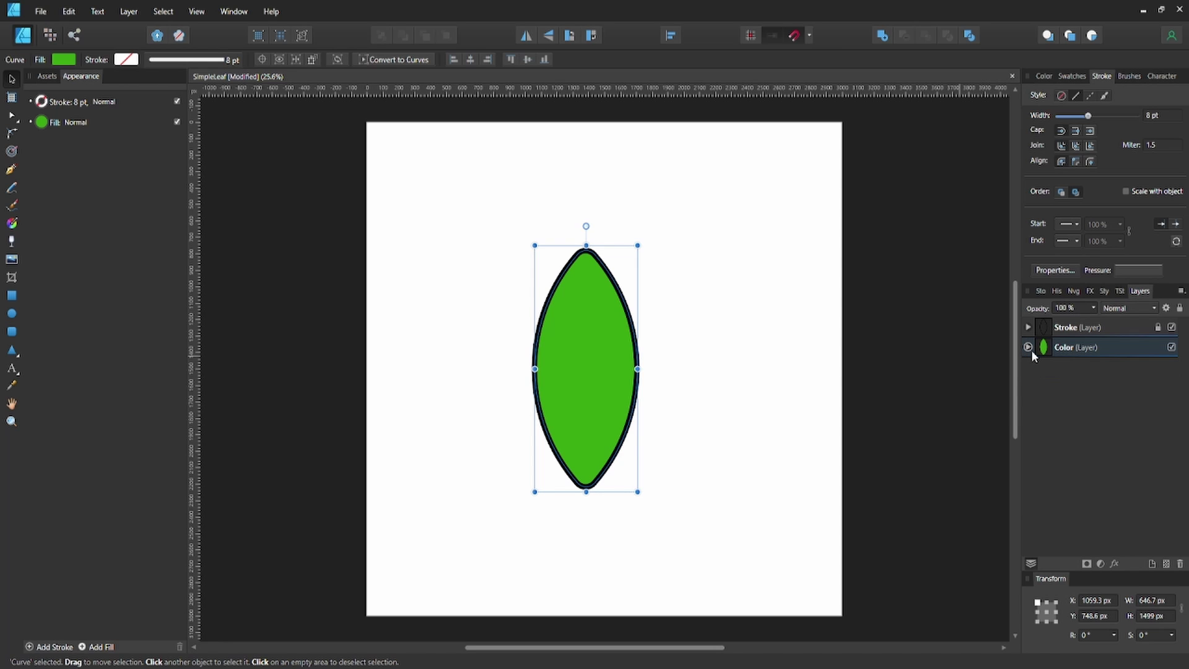
left_click(1163, 564)
double_click(1068, 350)
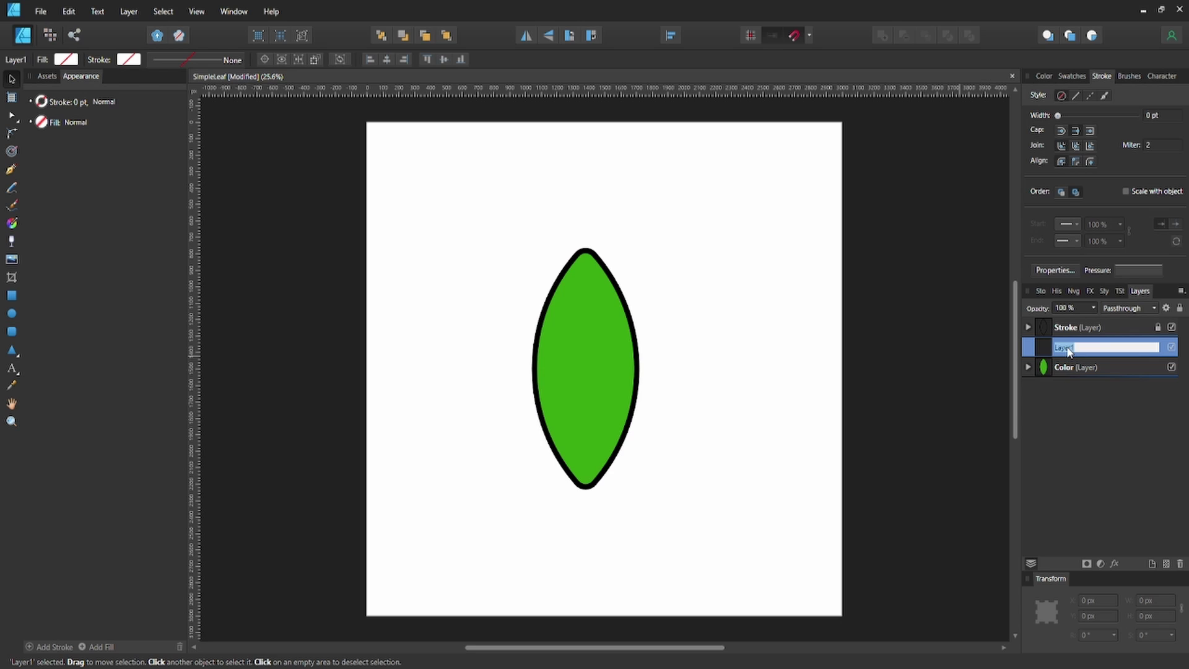
type("Shadow")
key("Return")
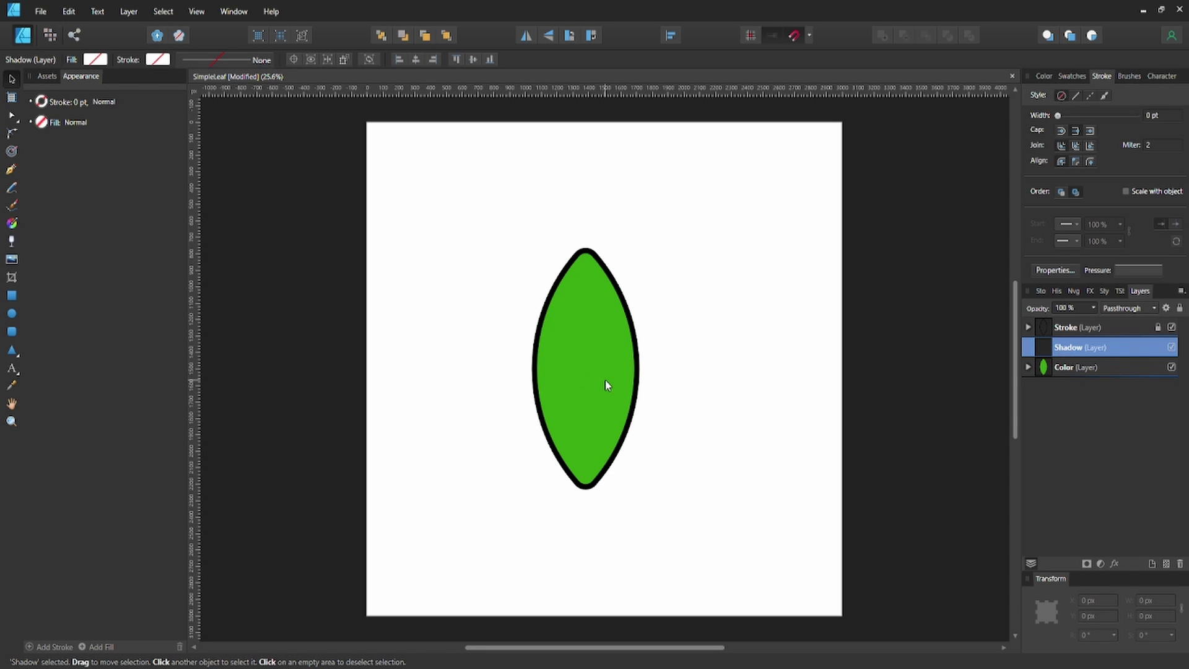
left_click(606, 381)
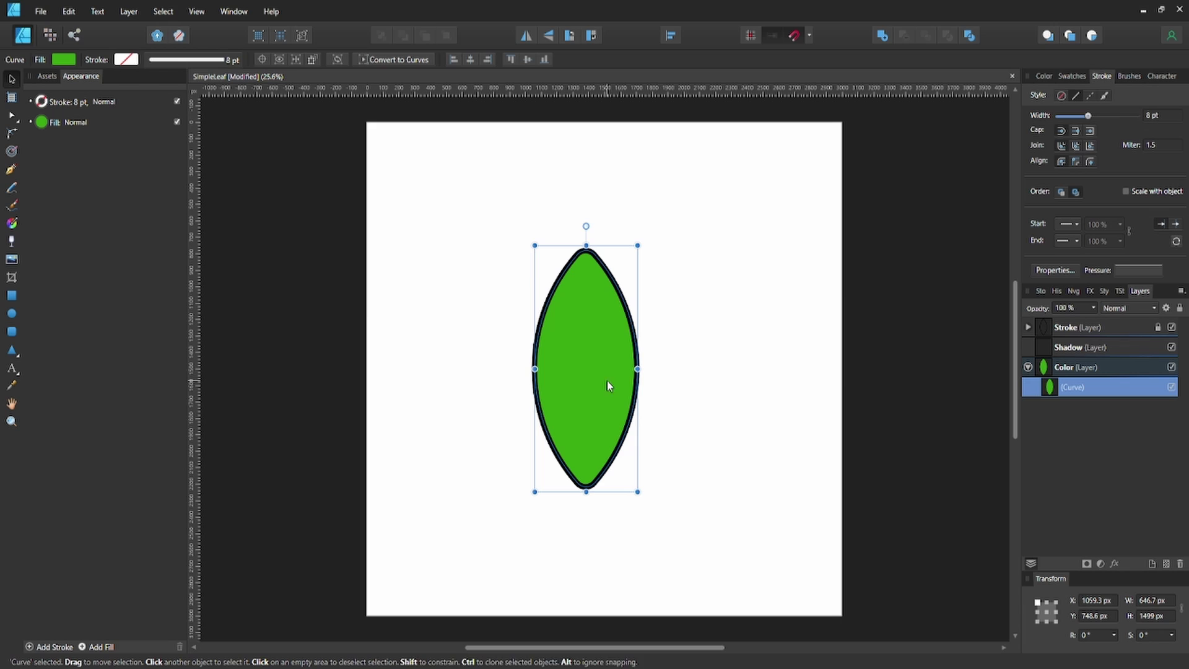
Offset a leaf copy up-left and subtract it to leave a right-edge crescent.
left_click(1047, 348)
left_click(626, 408)
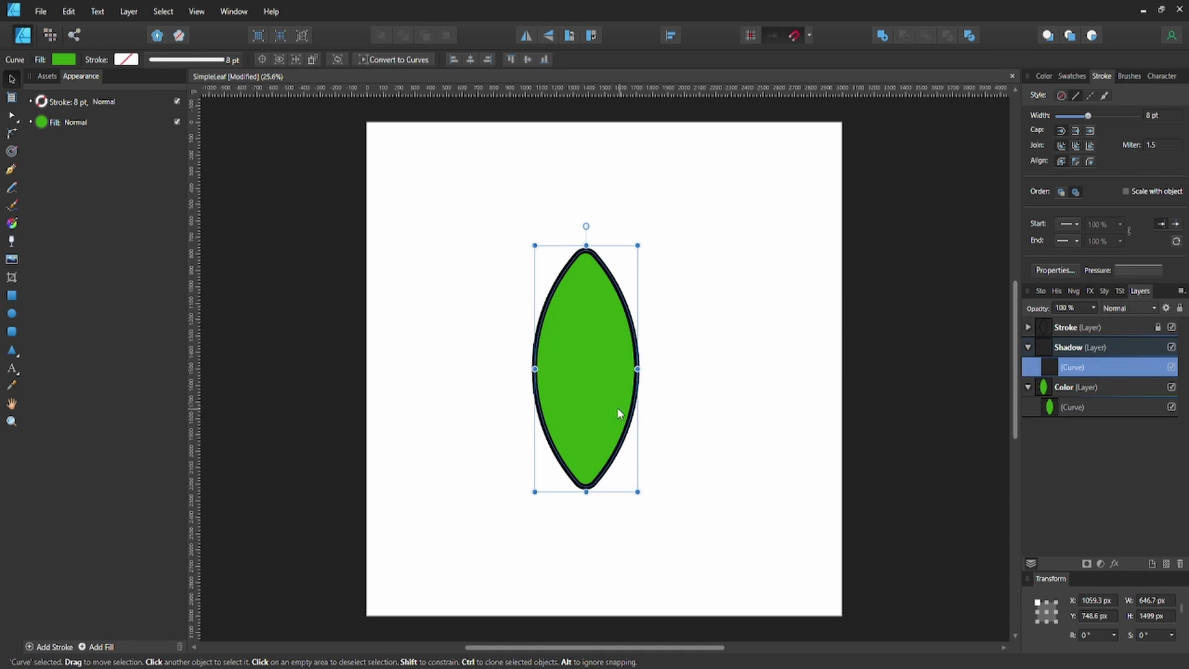
left_click_drag(595, 400, 582, 380)
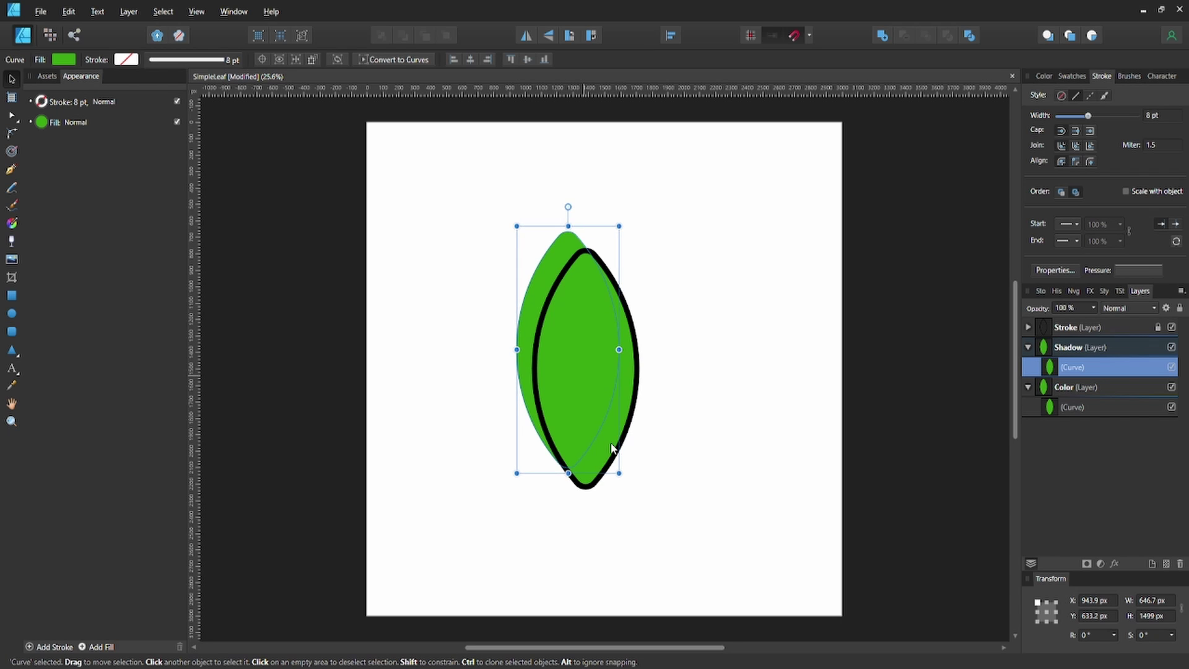
key("ctrl+v")
key("ctrl+a")
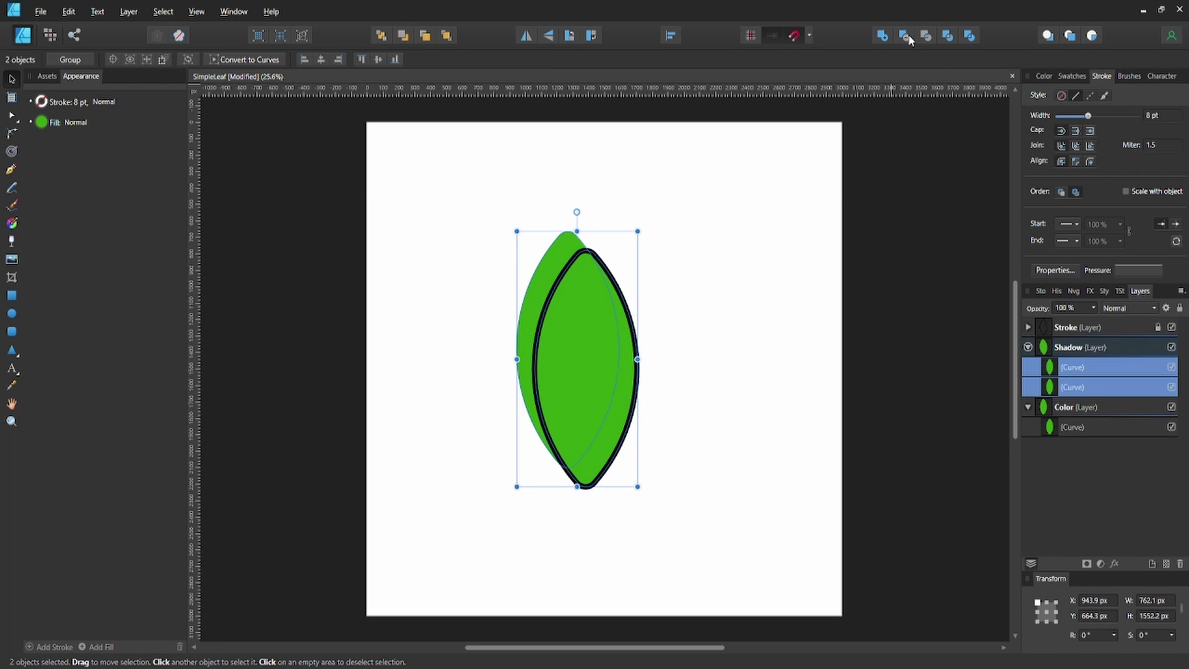
left_click(907, 36)
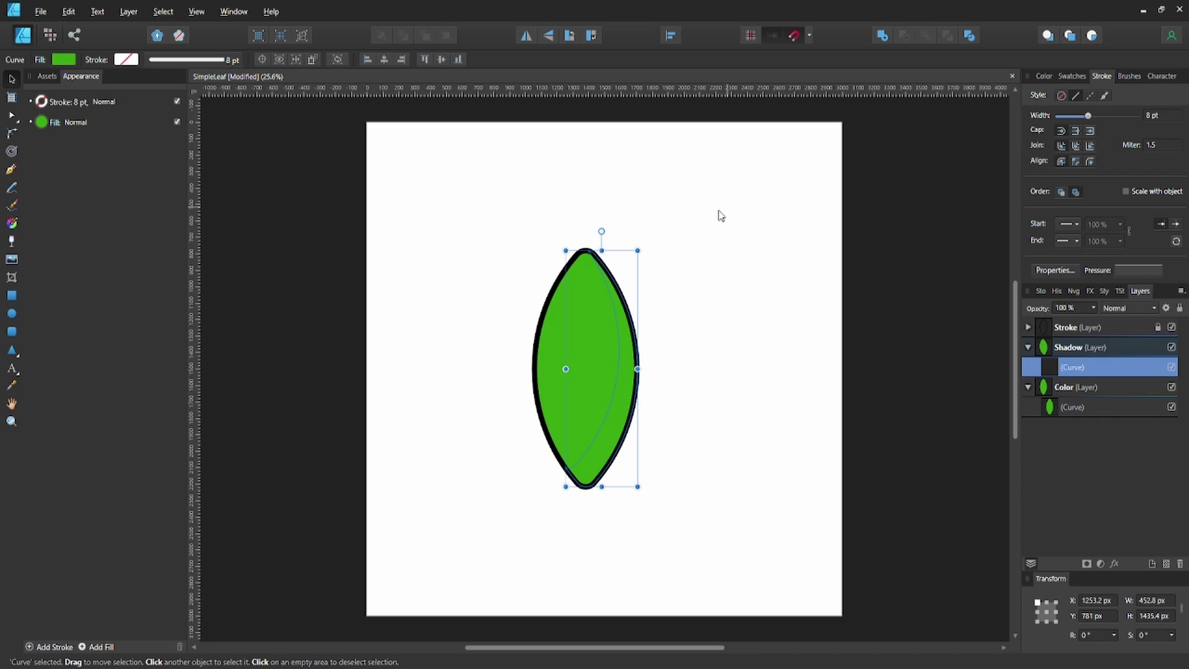
Give the crescent a semi-transparent dark green fill.
left_click(73, 58)
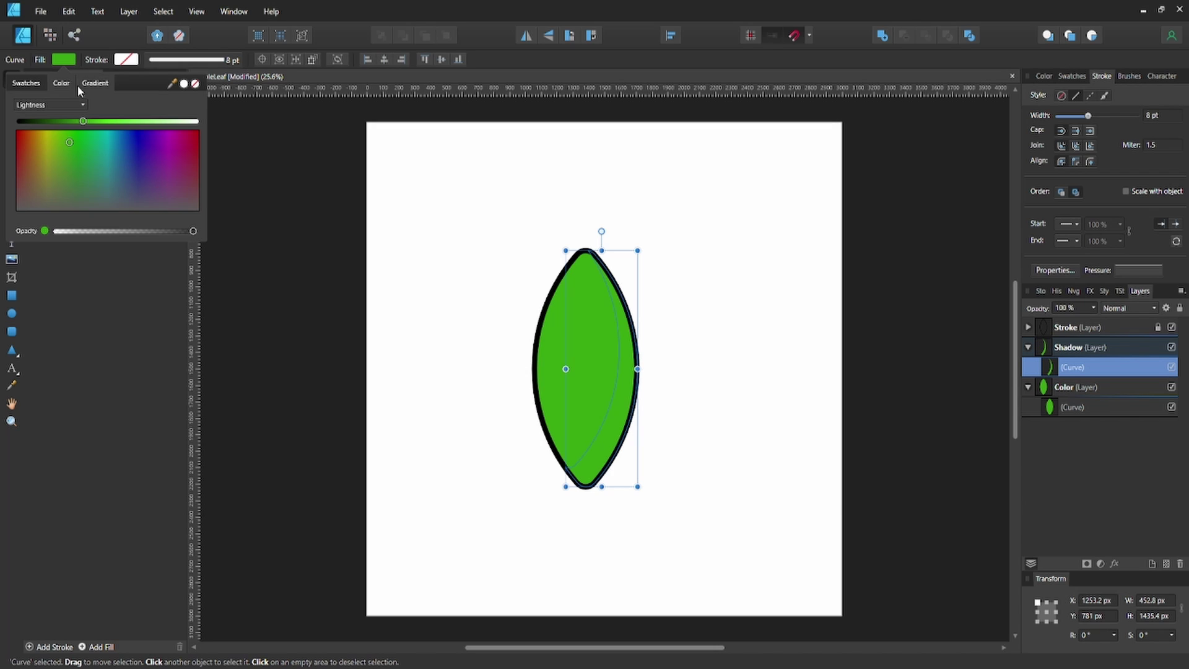
left_click(37, 123)
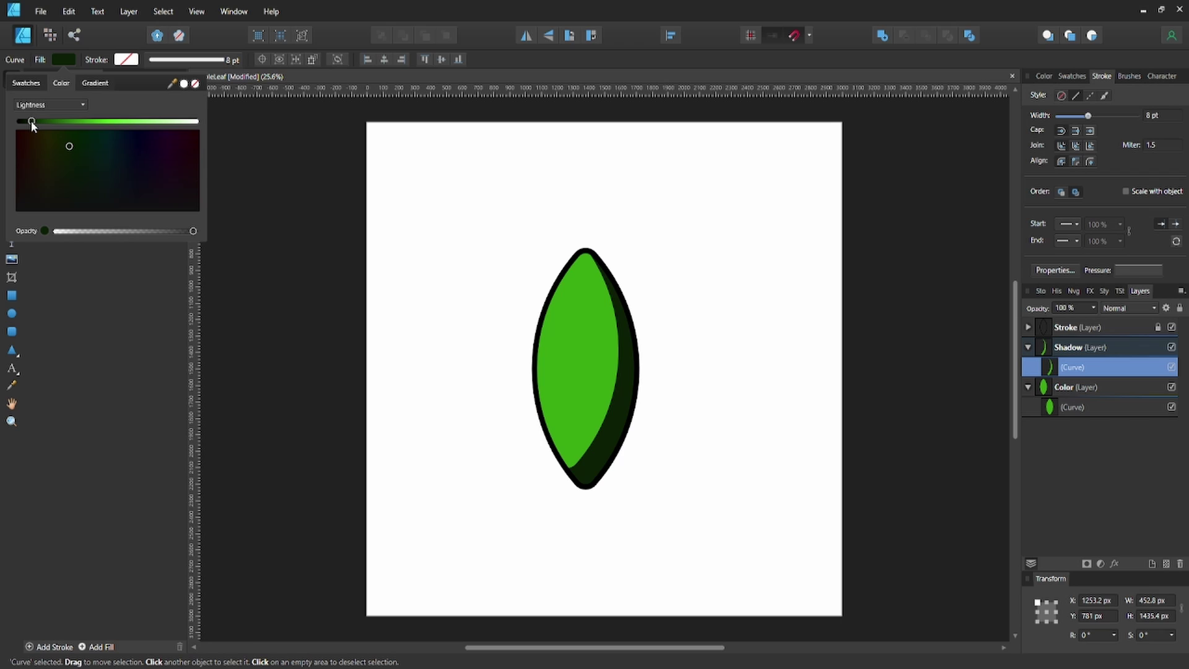
left_click(121, 233)
left_click(121, 233)
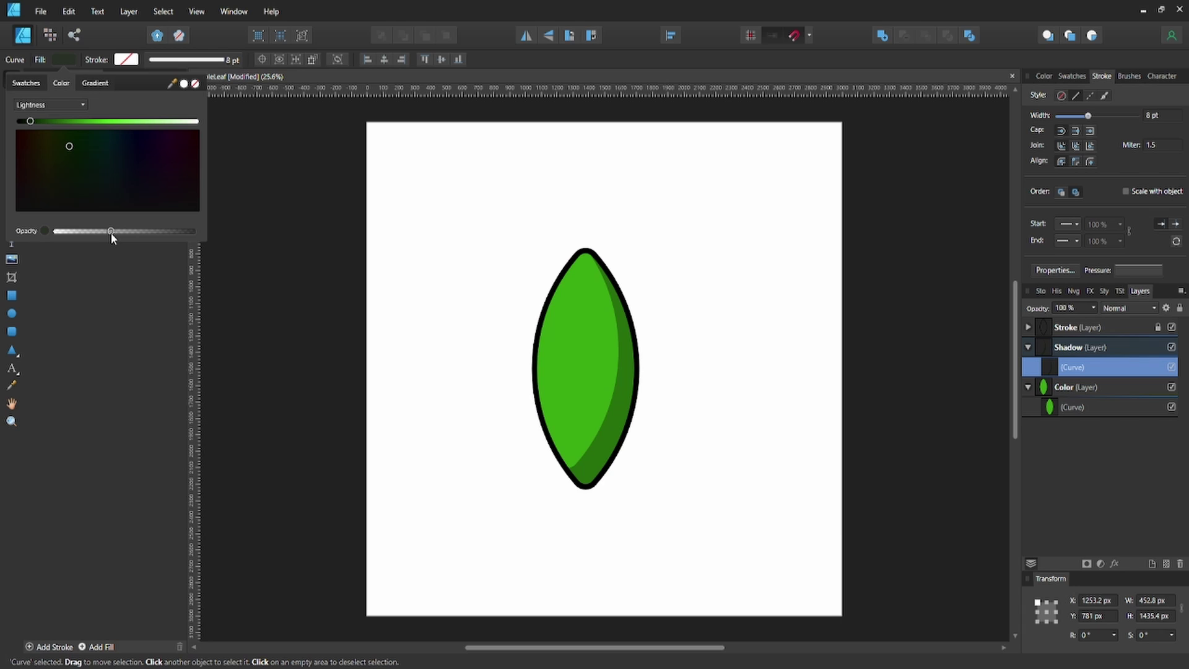
left_click(427, 326)
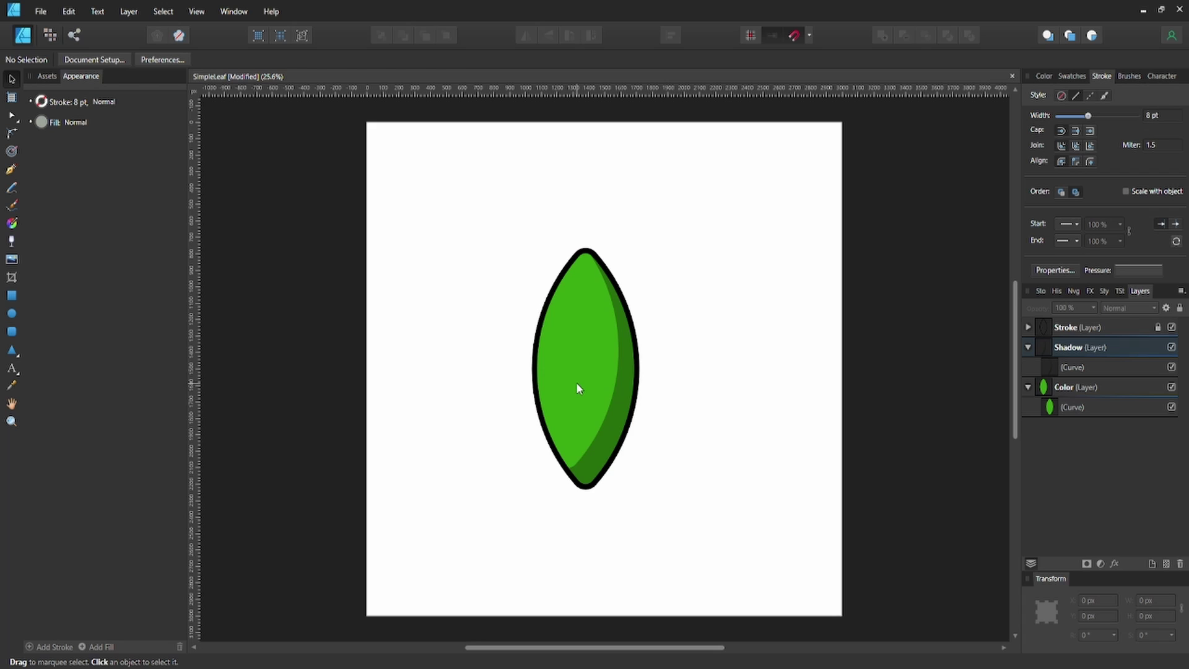
left_click(1028, 347)
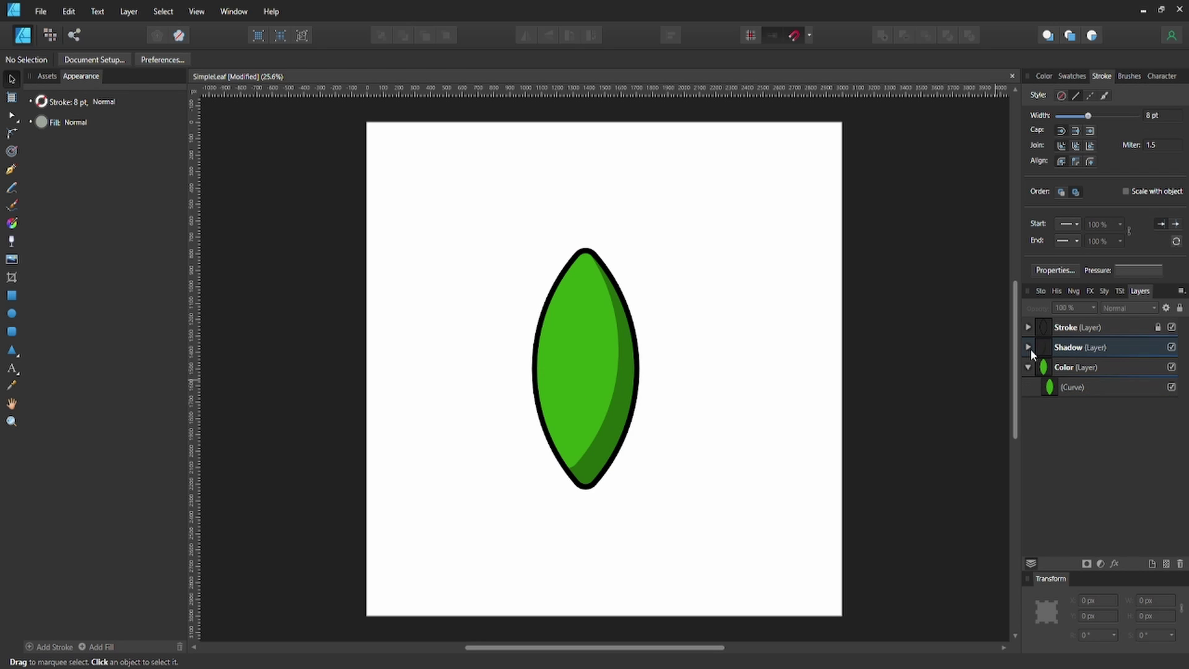
On a new layer, draw a tall oval on the leaf's upper left with translucent white fill.
left_click(1103, 351)
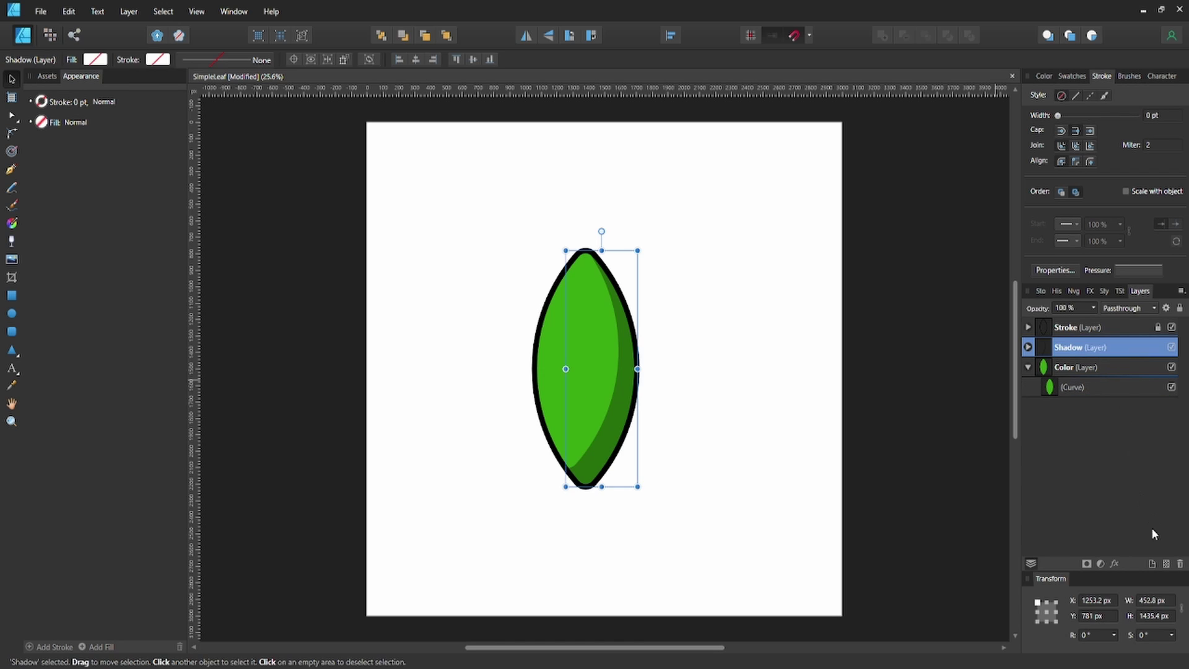
left_click(1152, 565)
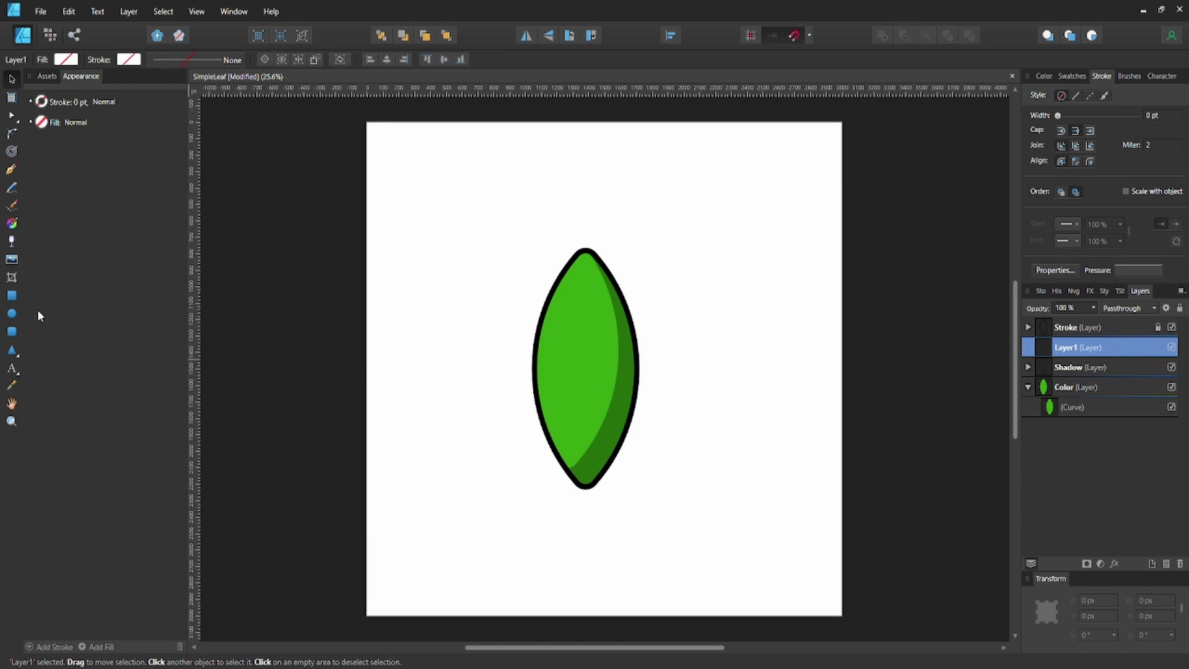
left_click(12, 313)
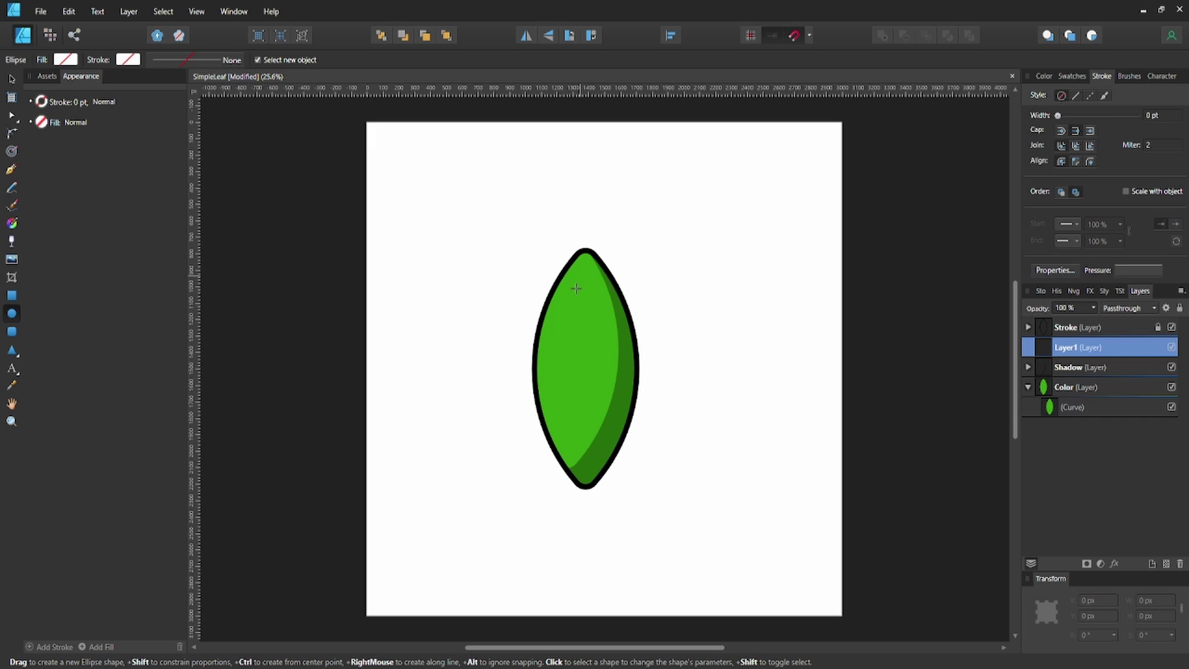
left_click_drag(580, 277, 561, 322)
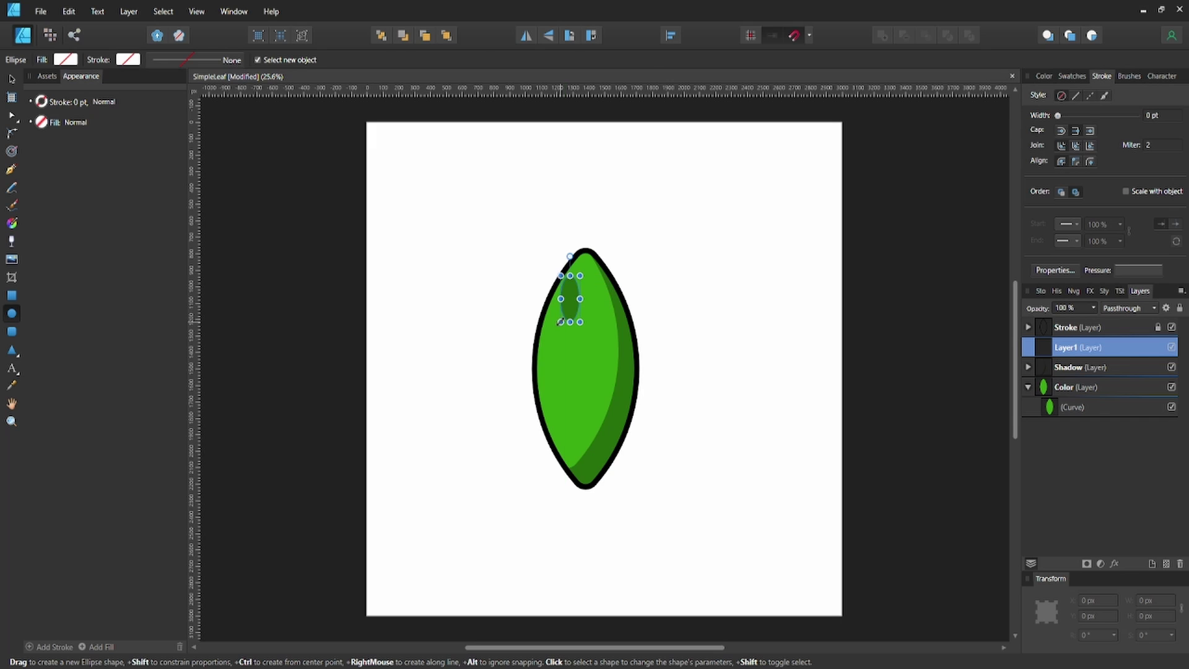
left_click(66, 65)
left_click(192, 120)
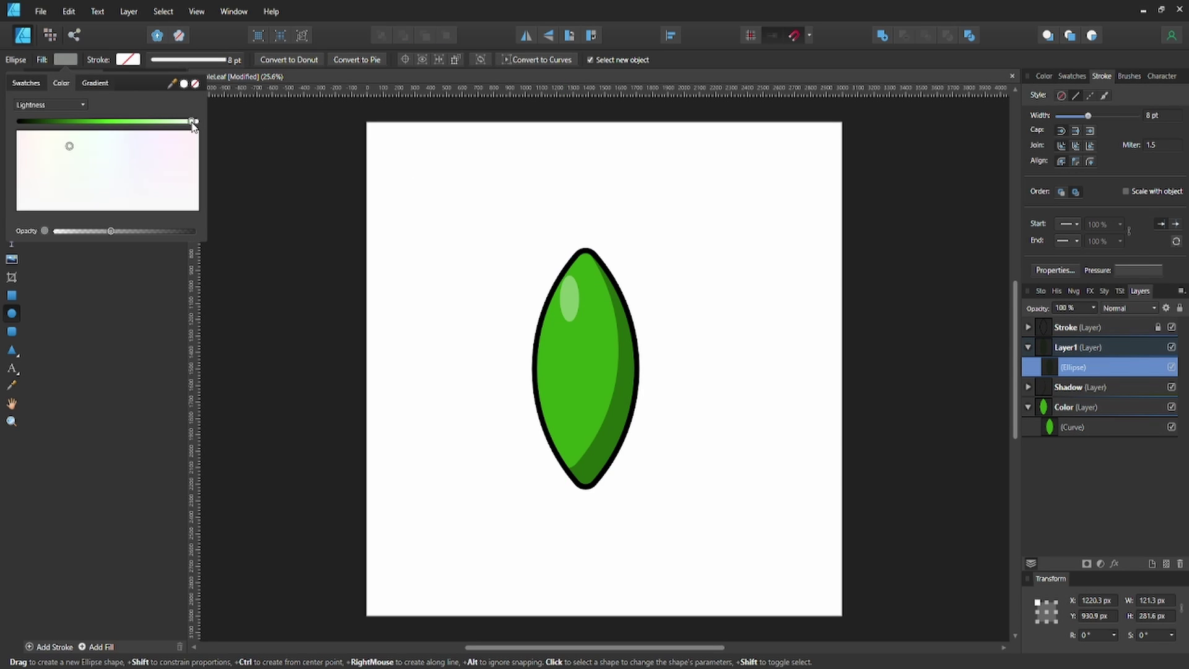
left_click_drag(143, 232, 121, 241)
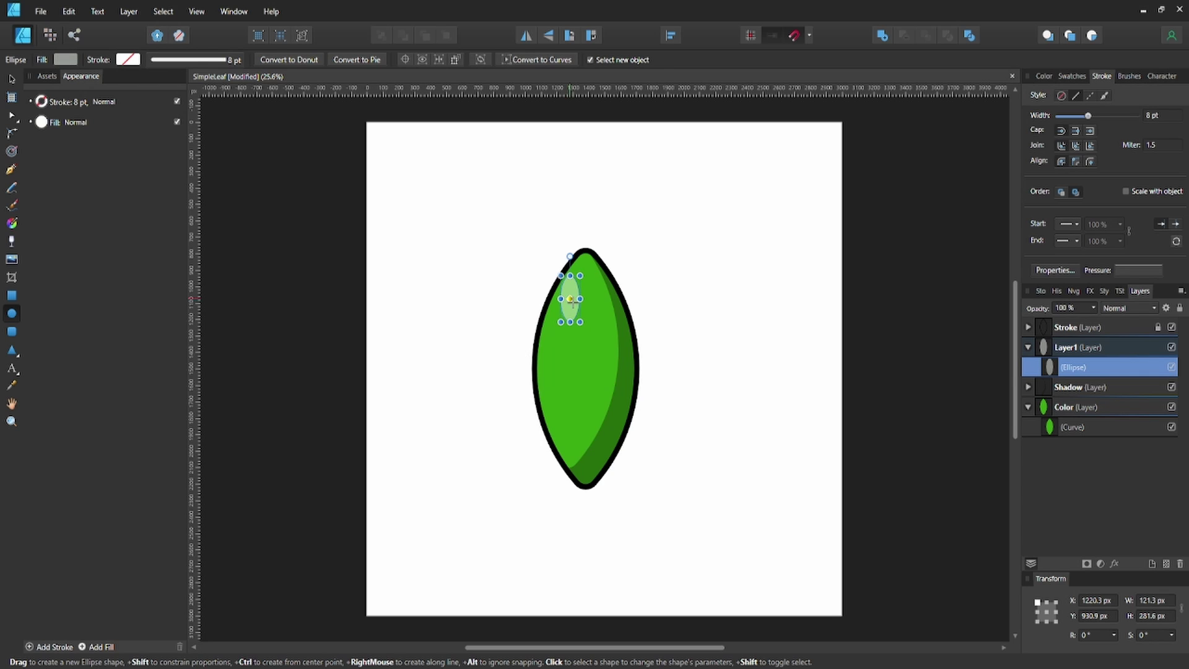
Tilt the highlight oval -20° and size the smaller second highlight dot.
key("v")
mouse_move(588, 283)
left_mouse_down()
mouse_move(613, 264)
mouse_move(581, 286)
mouse_move(570, 359)
mouse_move(563, 337)
left_mouse_up()
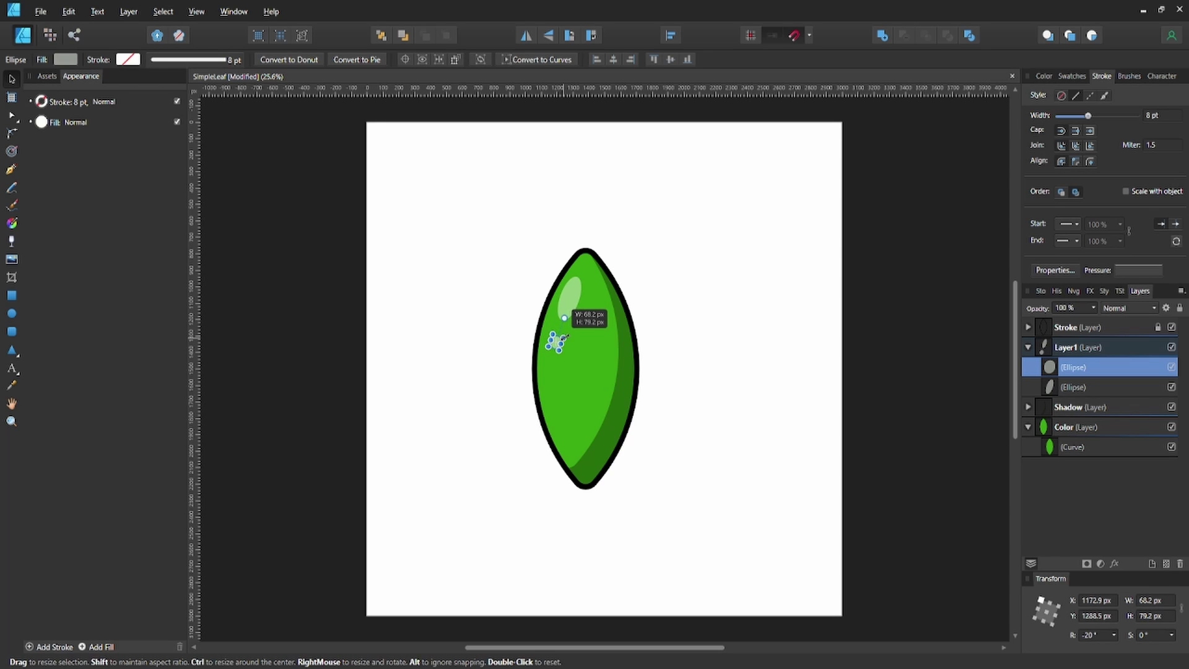
left_click_drag(566, 336, 558, 348)
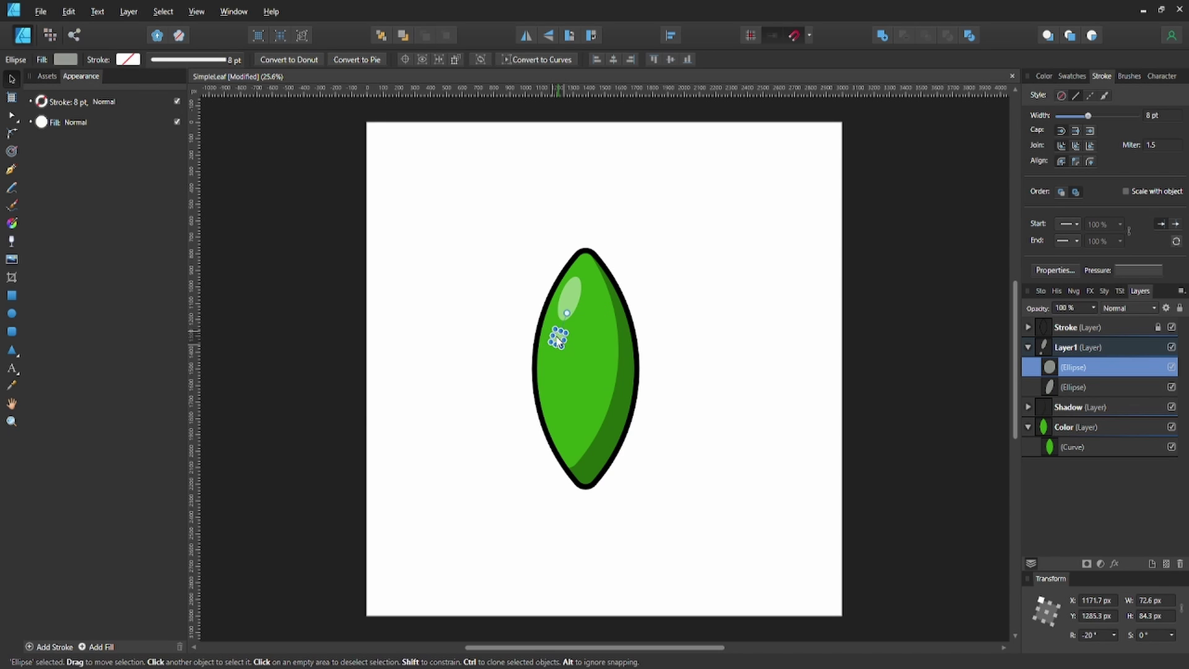
left_click(495, 327)
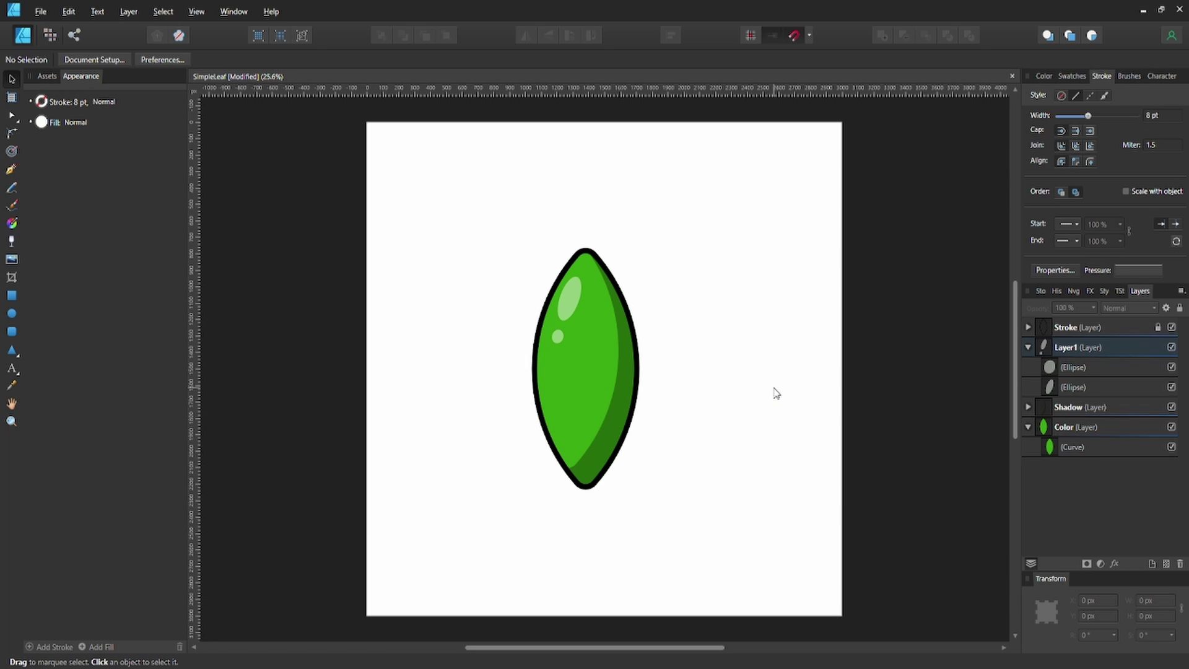
Group the four leaf layers into one leaf and duplicate the group.
left_click(1029, 347)
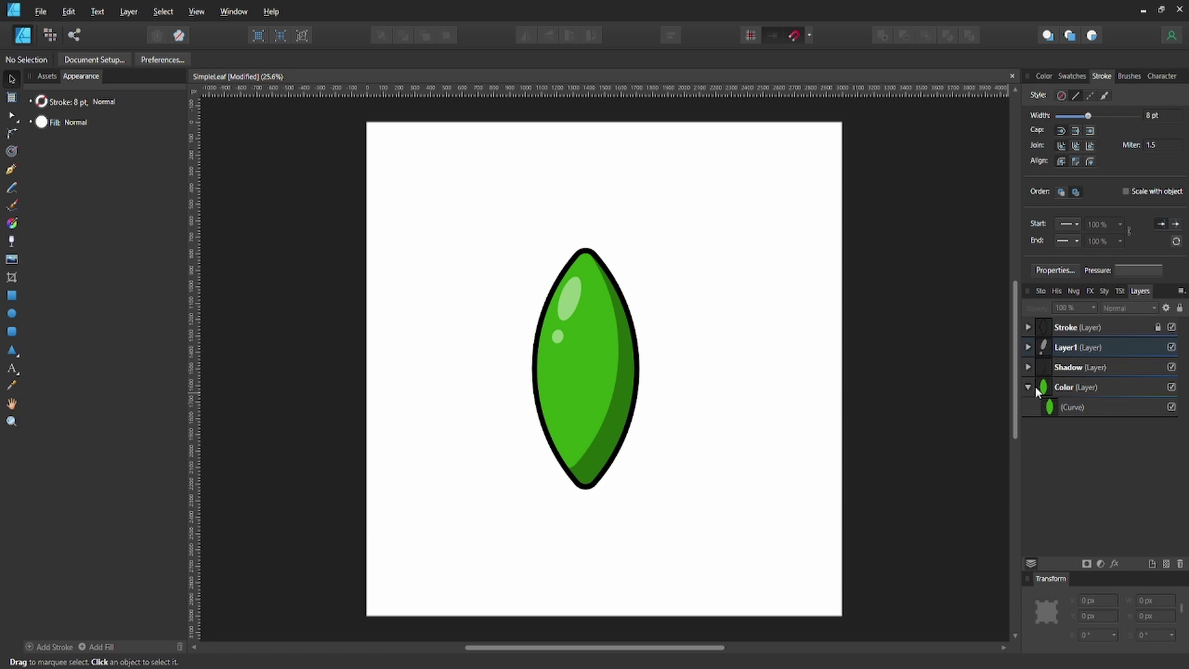
left_click(1028, 388)
left_click(1045, 389)
left_click(1075, 328, "shift")
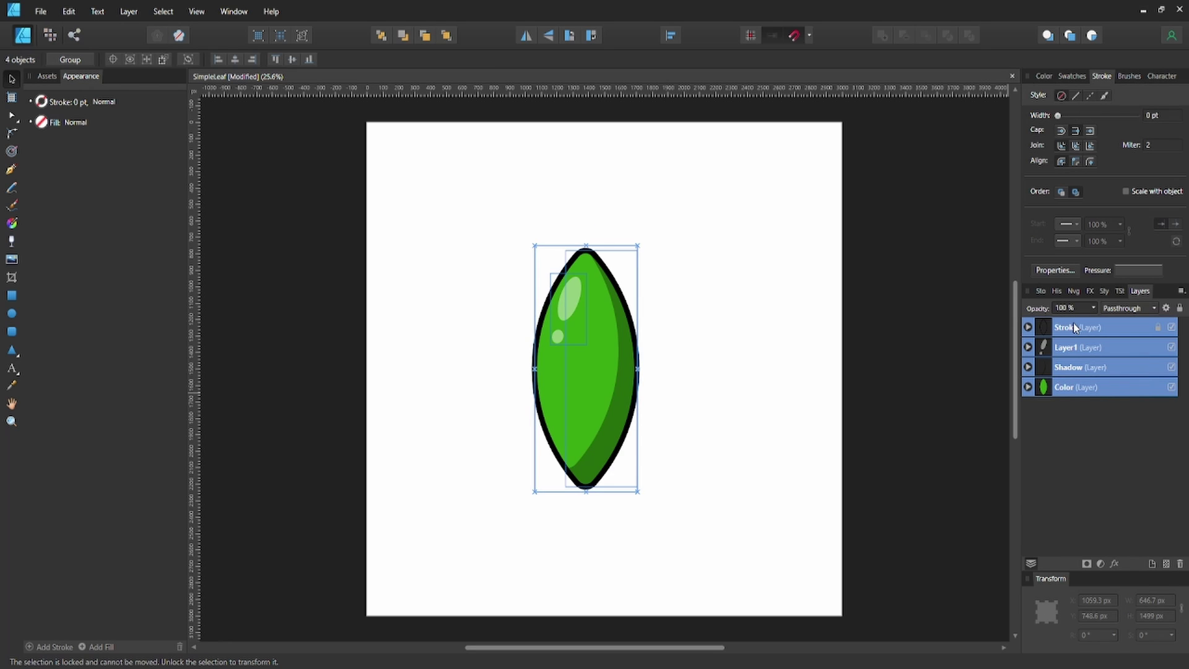
key("ctrl+g")
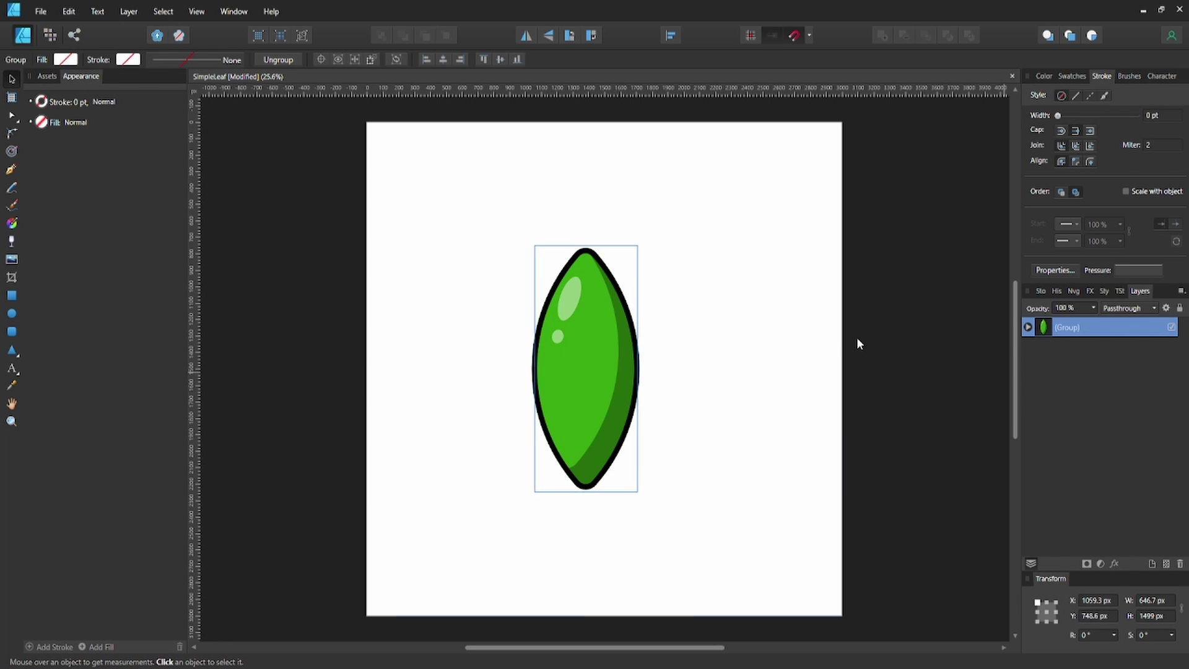
key("ctrl+j")
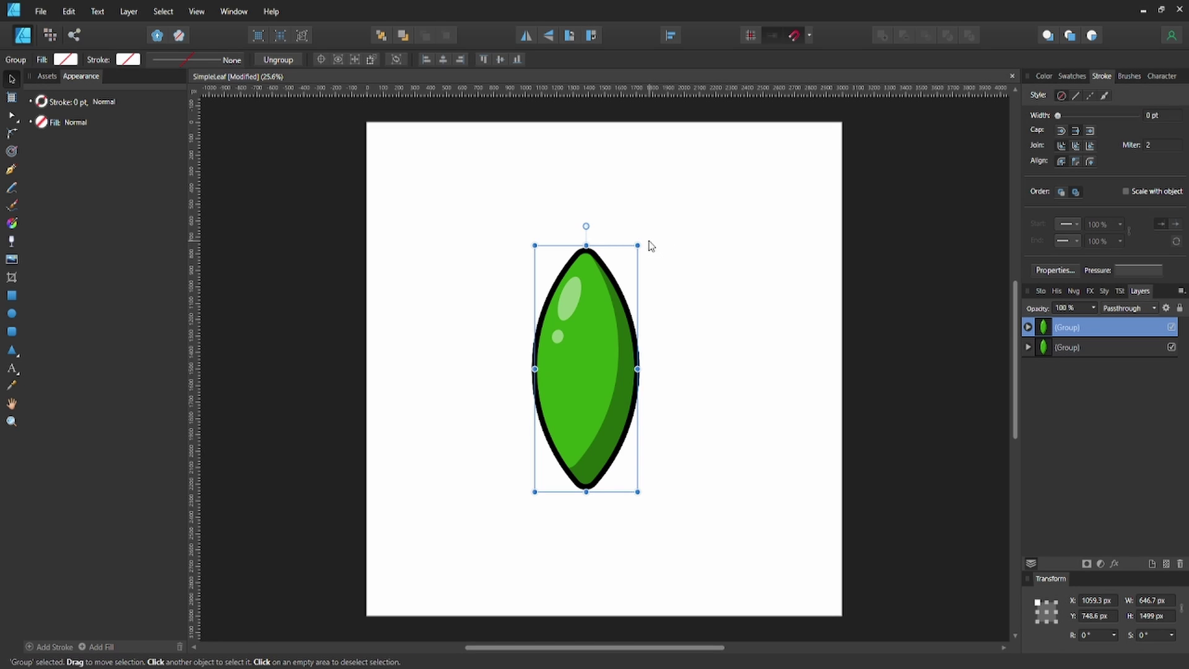
Rotate the front leaf about 26° and shift it right to overlap in a V.
left_click_drag(642, 239, 734, 246)
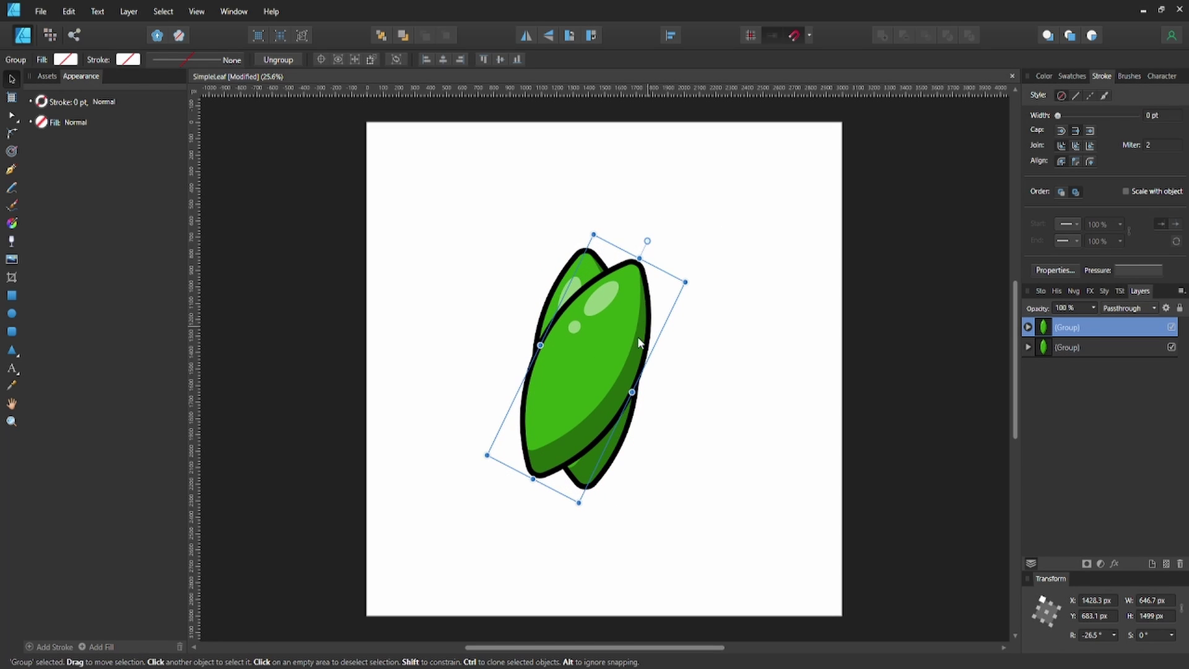
left_click_drag(637, 337, 671, 358)
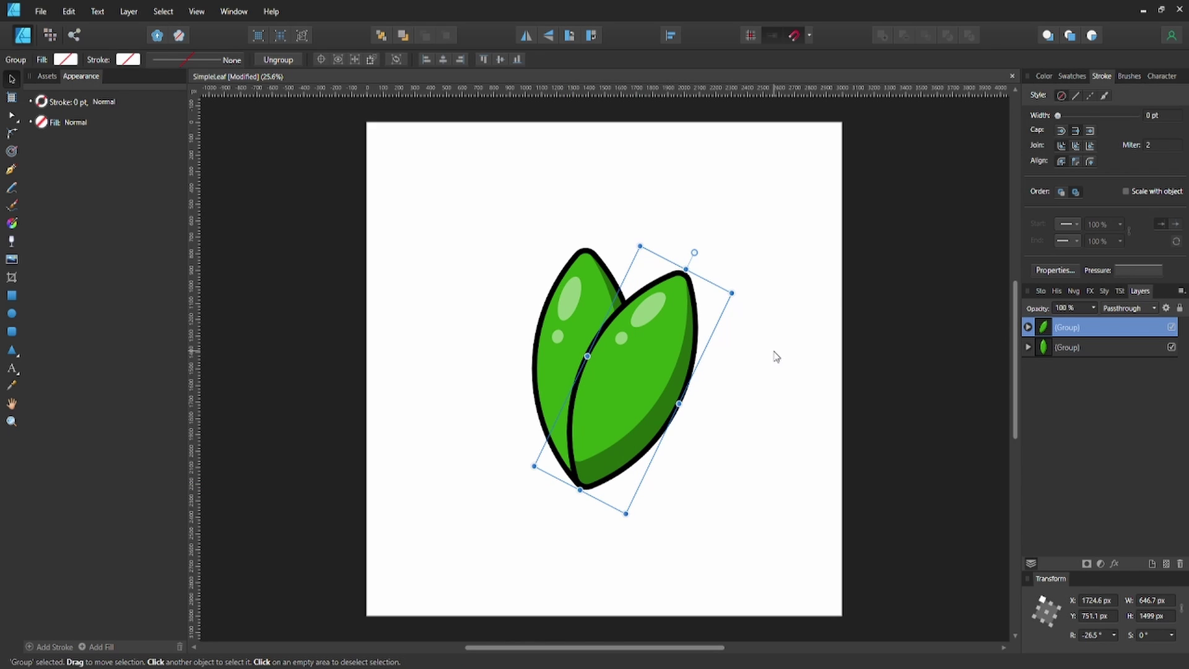
left_click(776, 357)
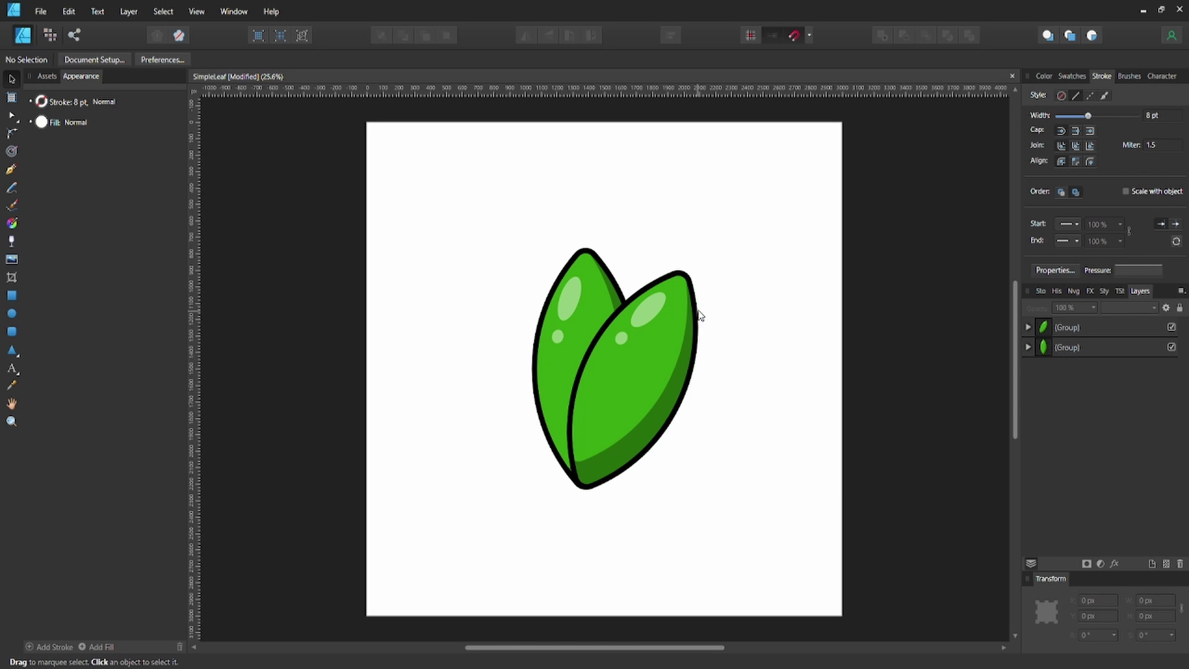
Add a new layer and move it between the two leaf groups.
left_click(1052, 350)
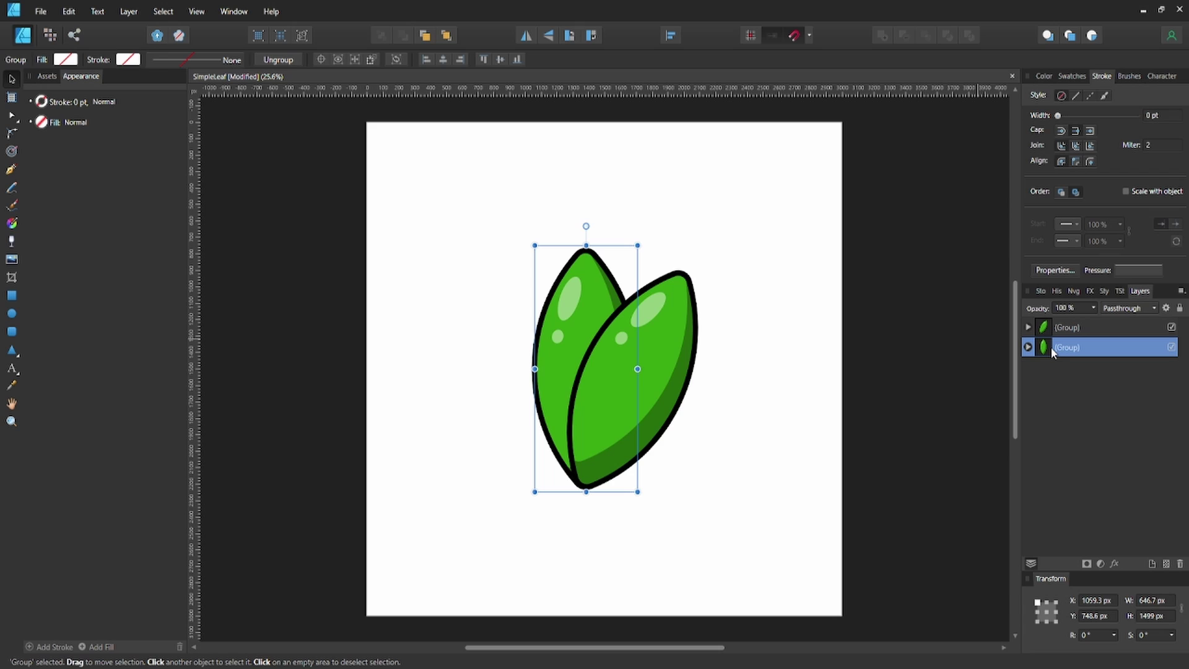
left_click(1152, 565)
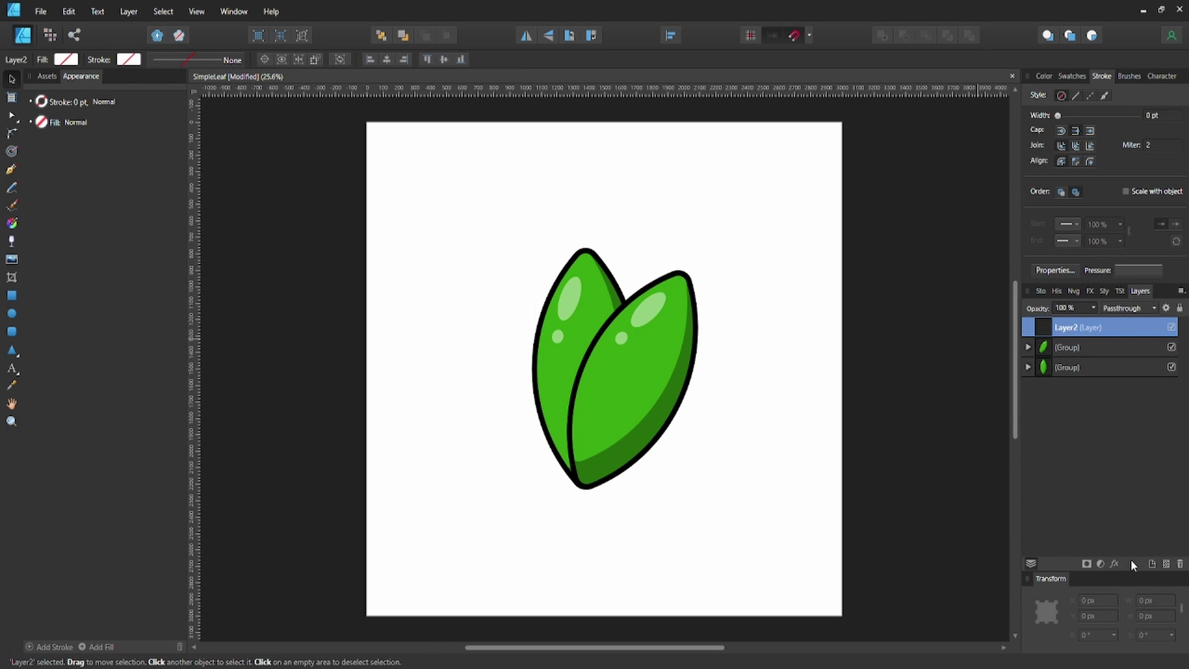
left_click_drag(1075, 340, 1063, 359)
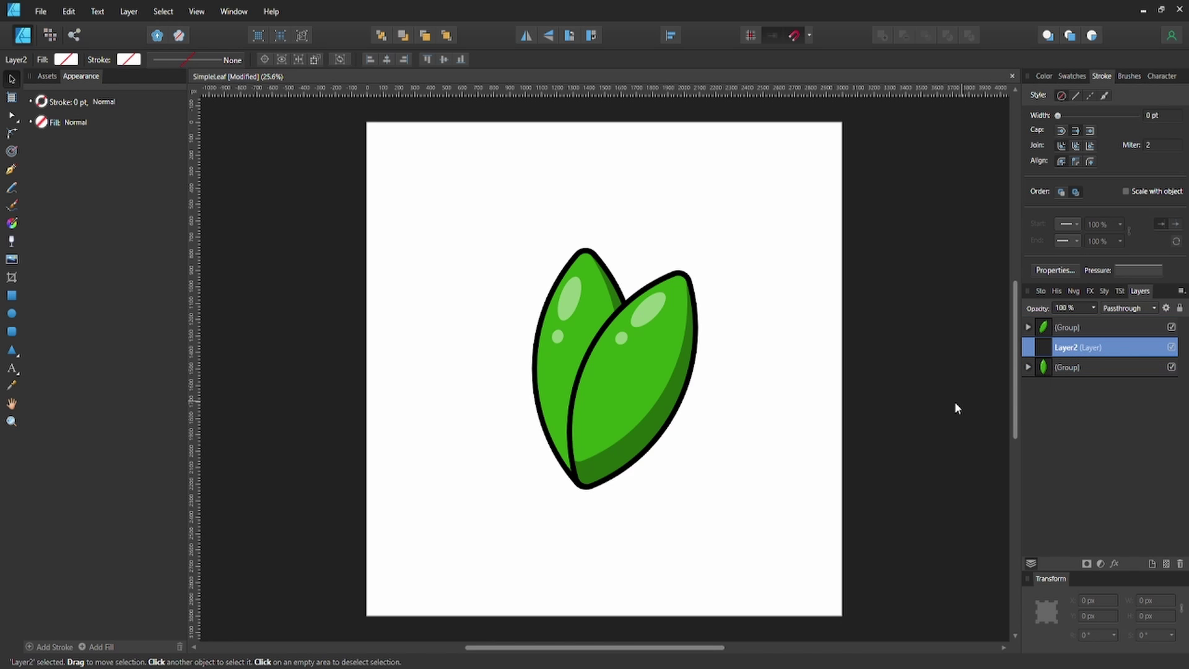
Pen a closed shape from the bottom tip to the junction, bent along the front leaf's edge.
key("p")
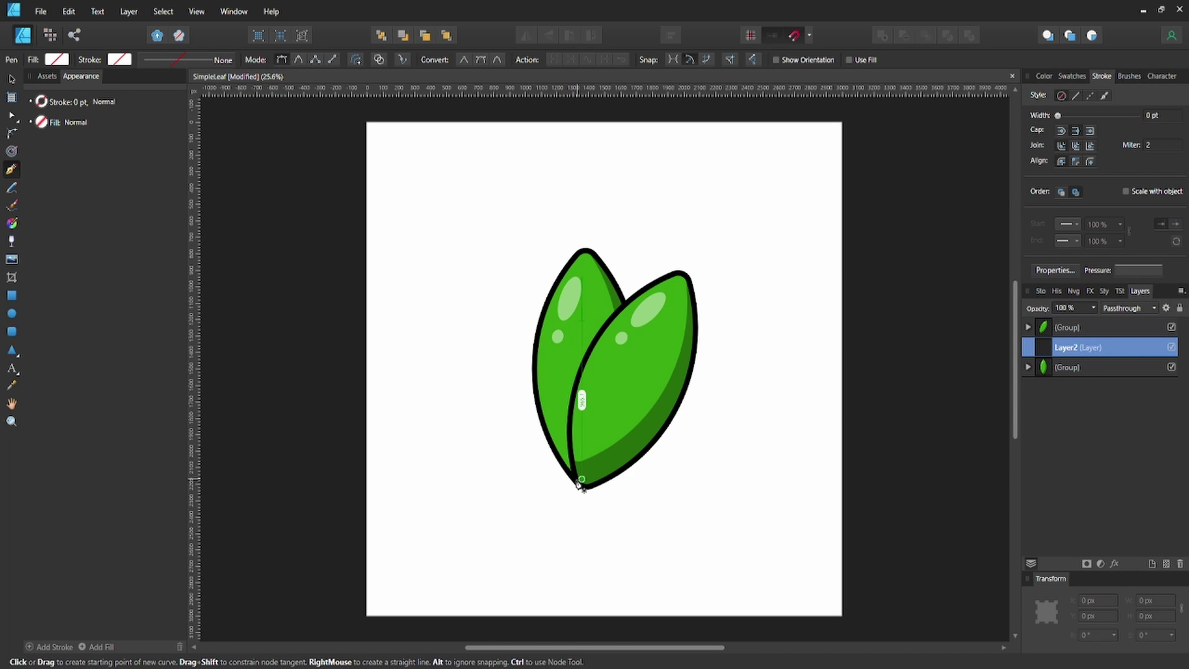
left_click(572, 477)
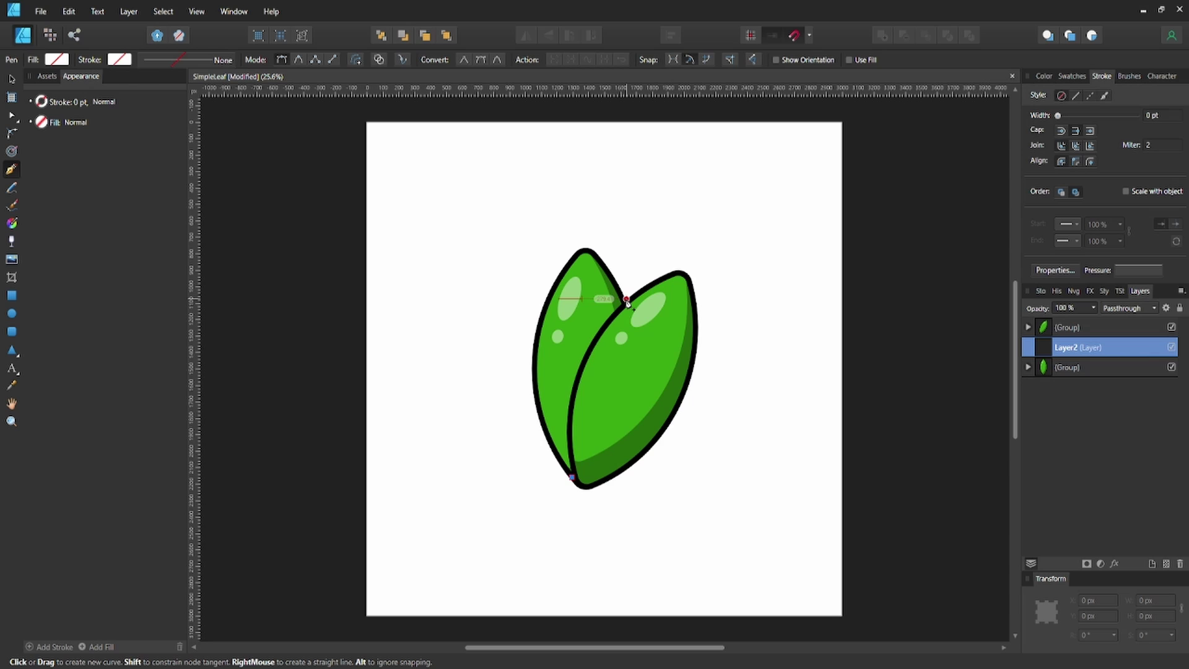
scroll(628, 307, "up", 2)
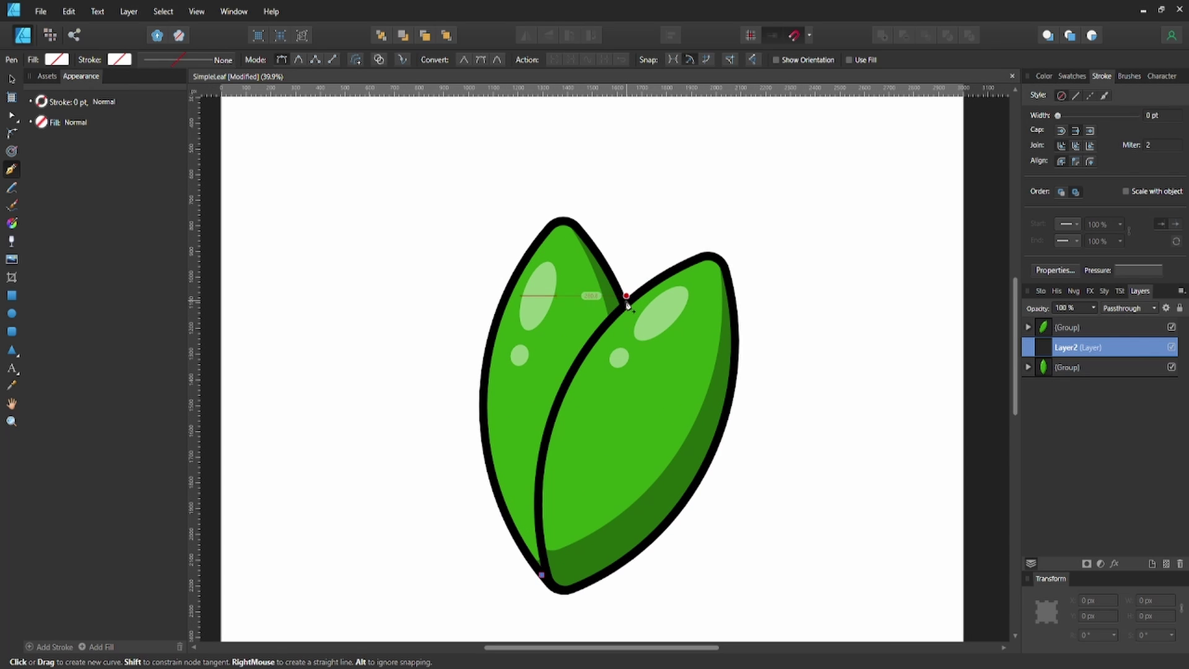
left_click(623, 304)
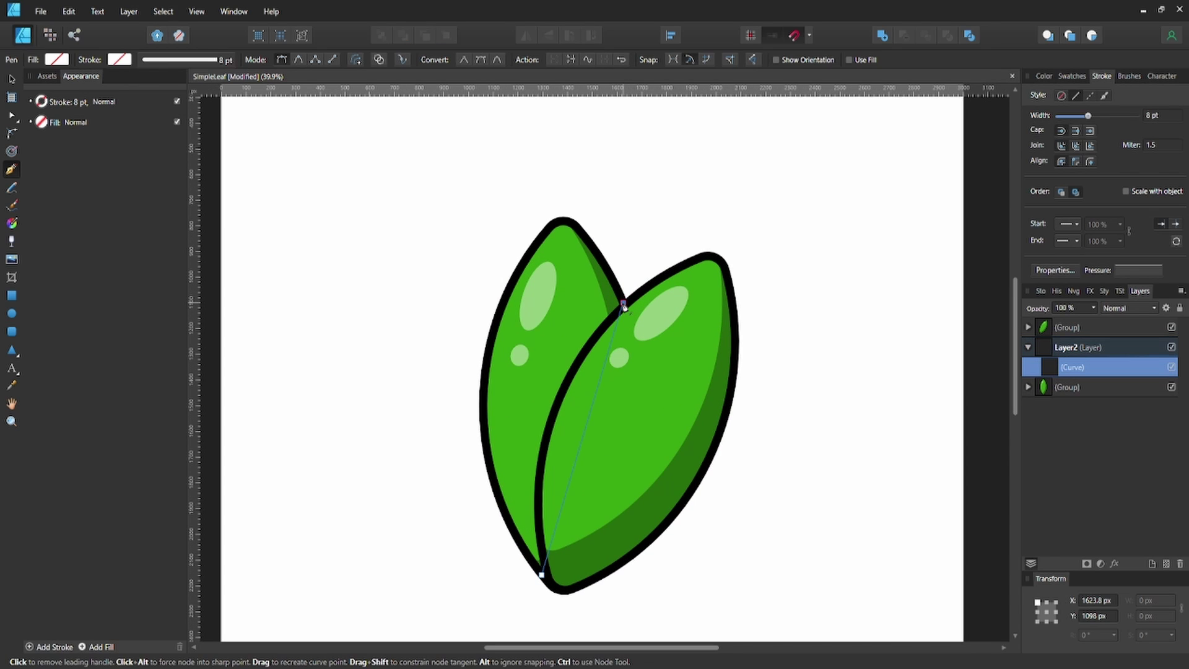
left_click(490, 472)
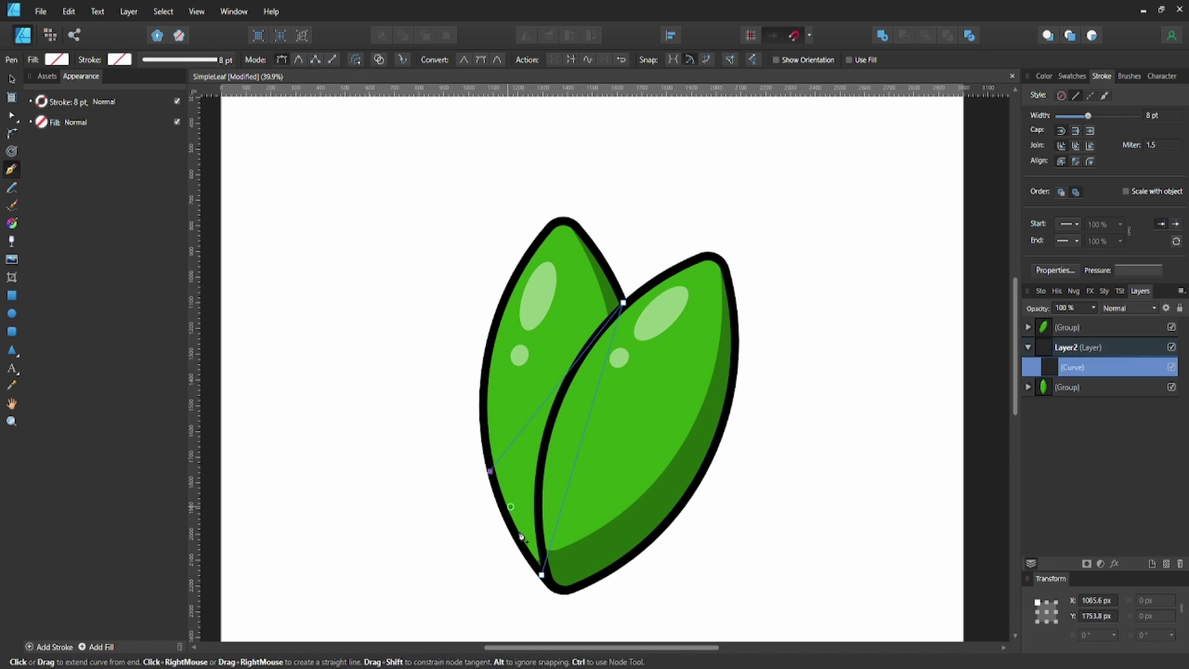
left_click(542, 576)
key("a")
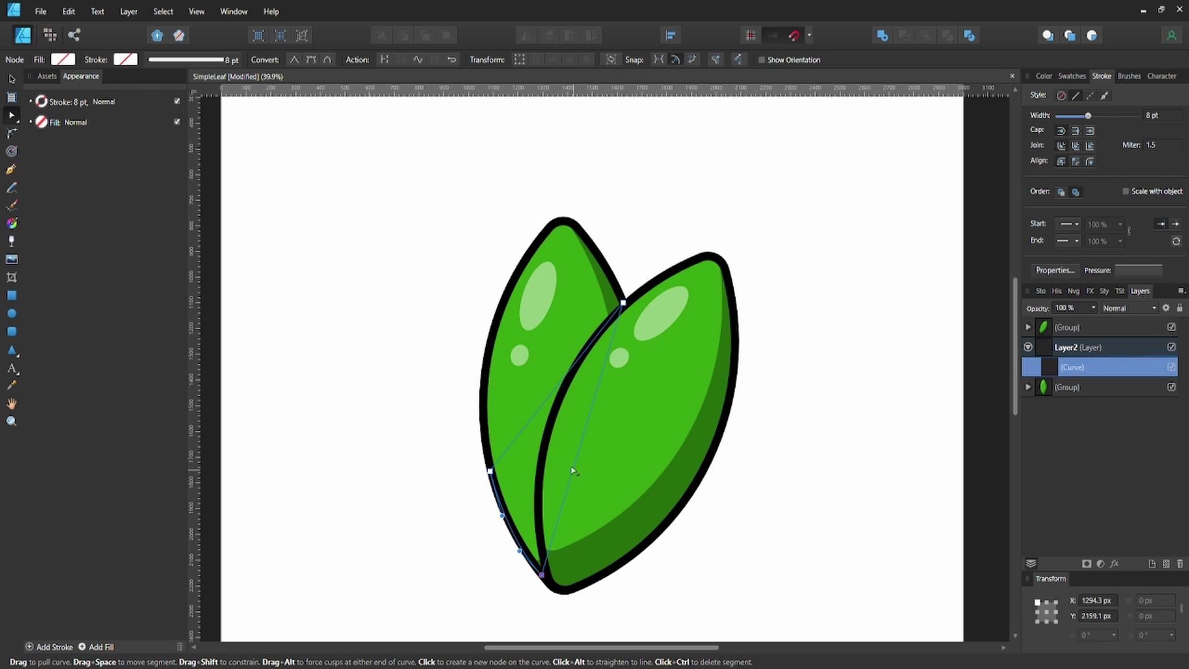
left_click_drag(572, 470, 550, 394)
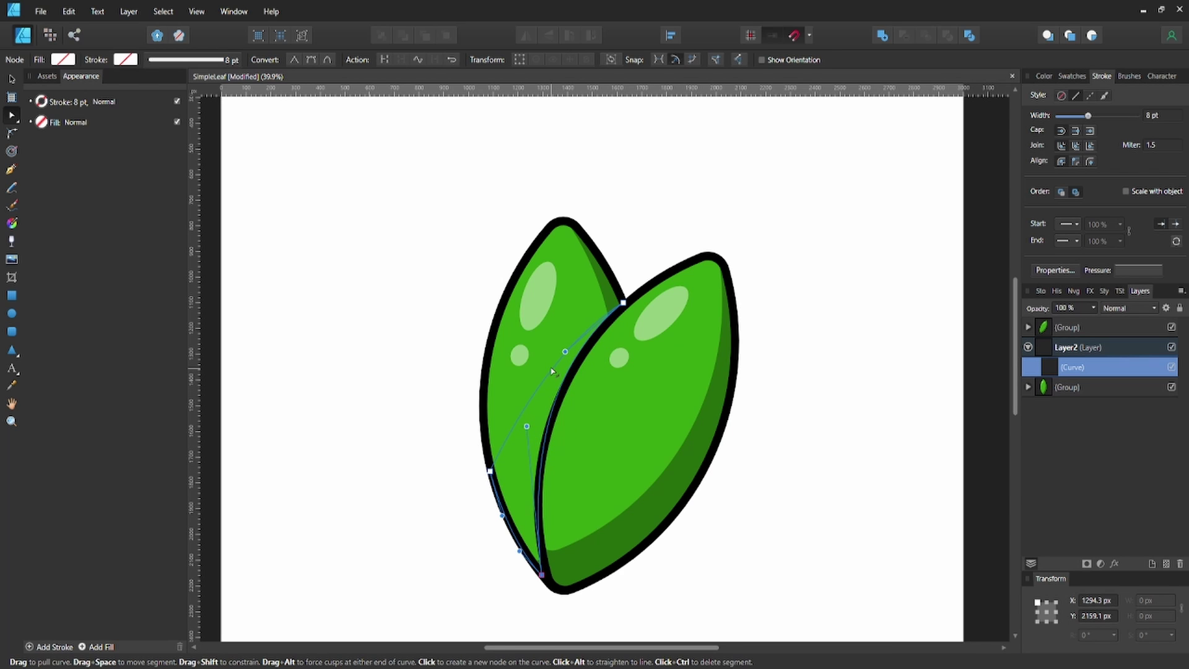
Fill the shape between the leaves with the recent dark green swatch.
left_click(63, 59)
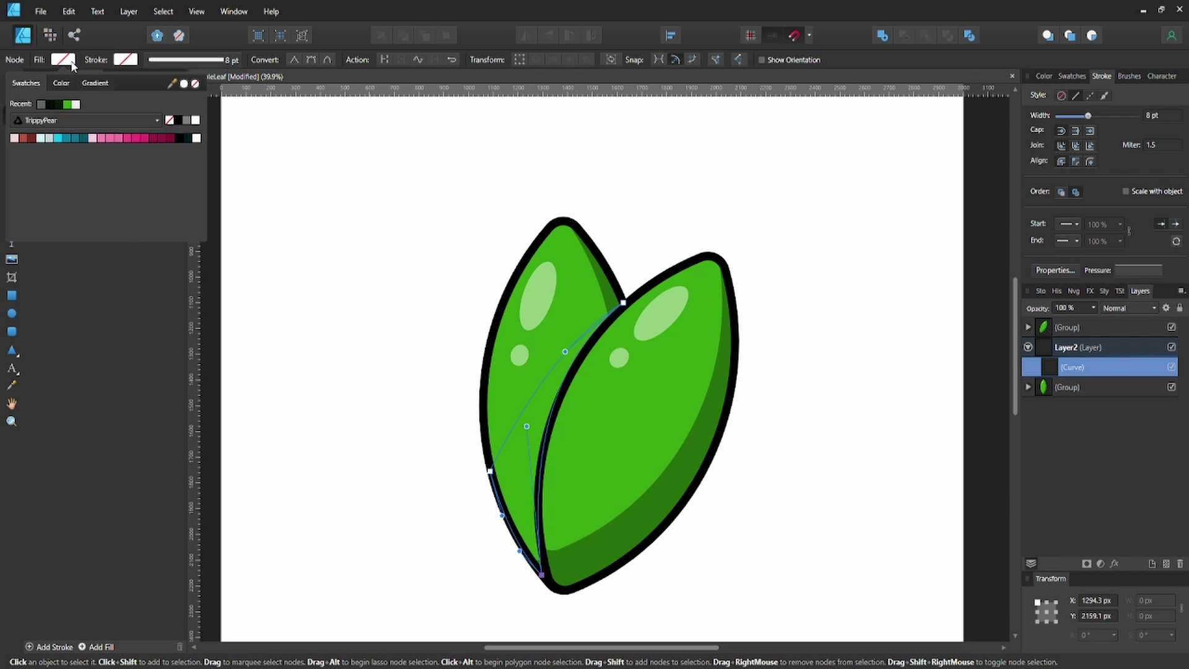
left_click(54, 105)
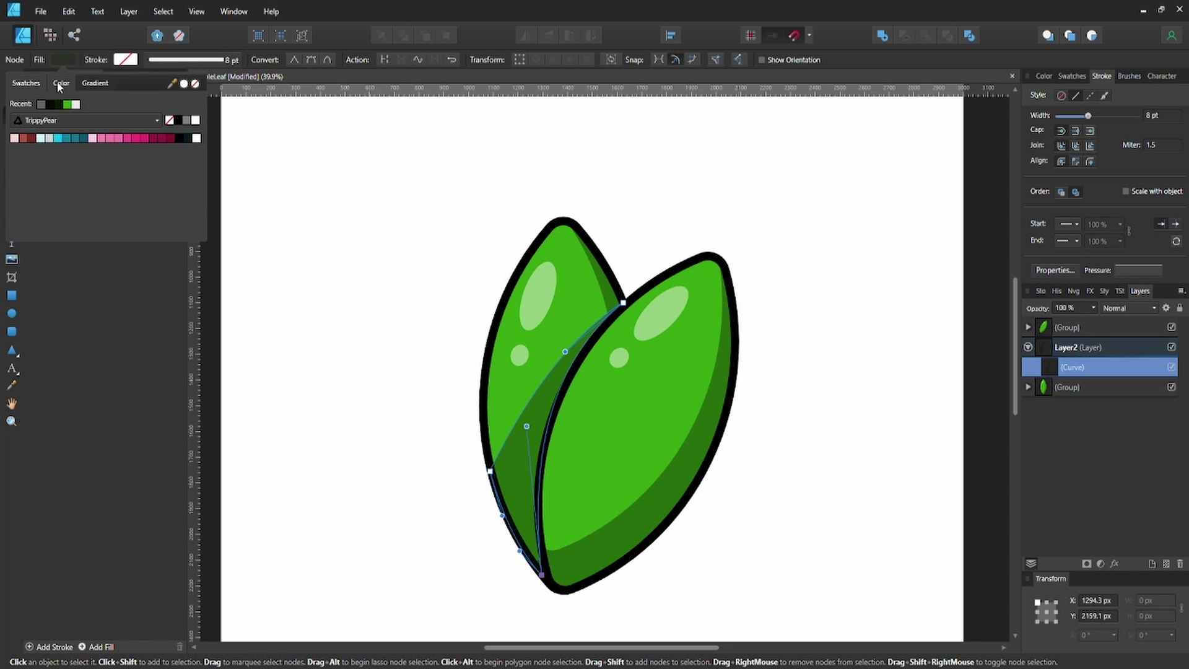
left_click(62, 82)
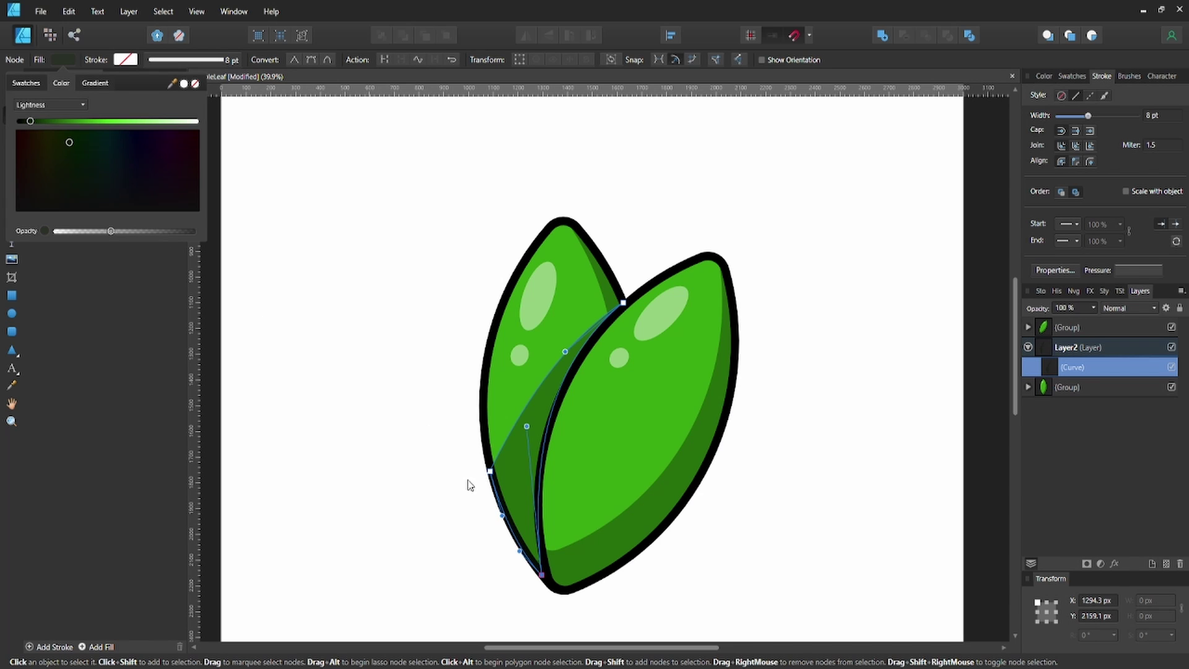
left_click(491, 472)
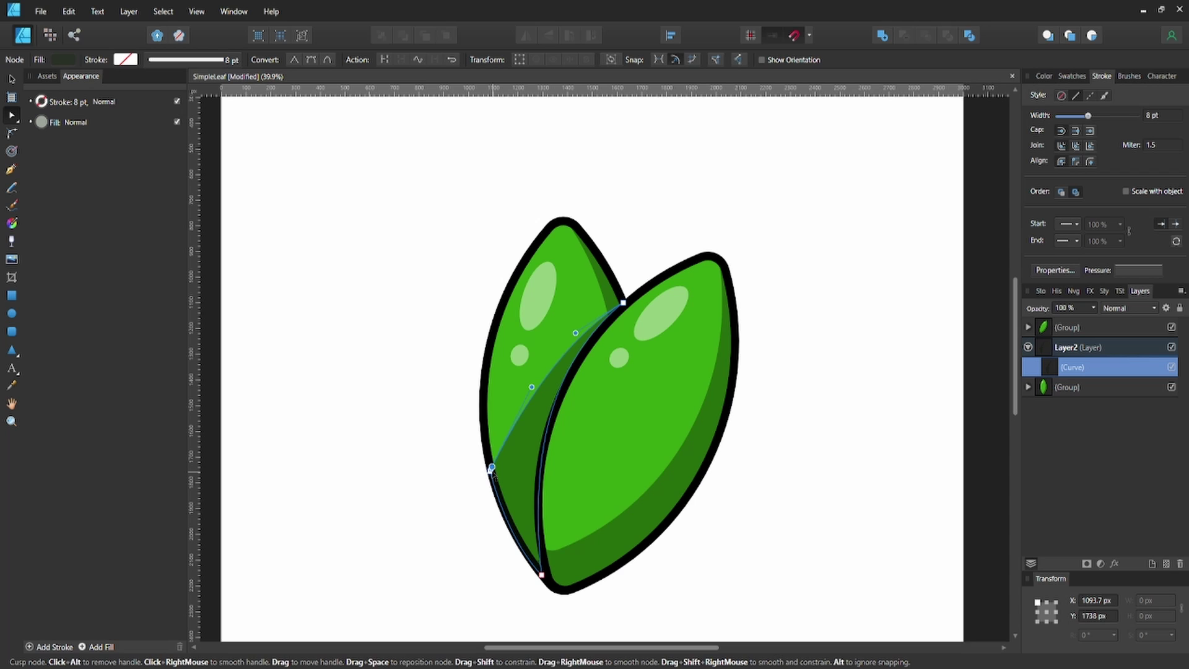
Move the back-leaf point lower and pull its handle up to hug the back leaf.
left_click(490, 471)
left_click_drag(490, 472, 504, 508)
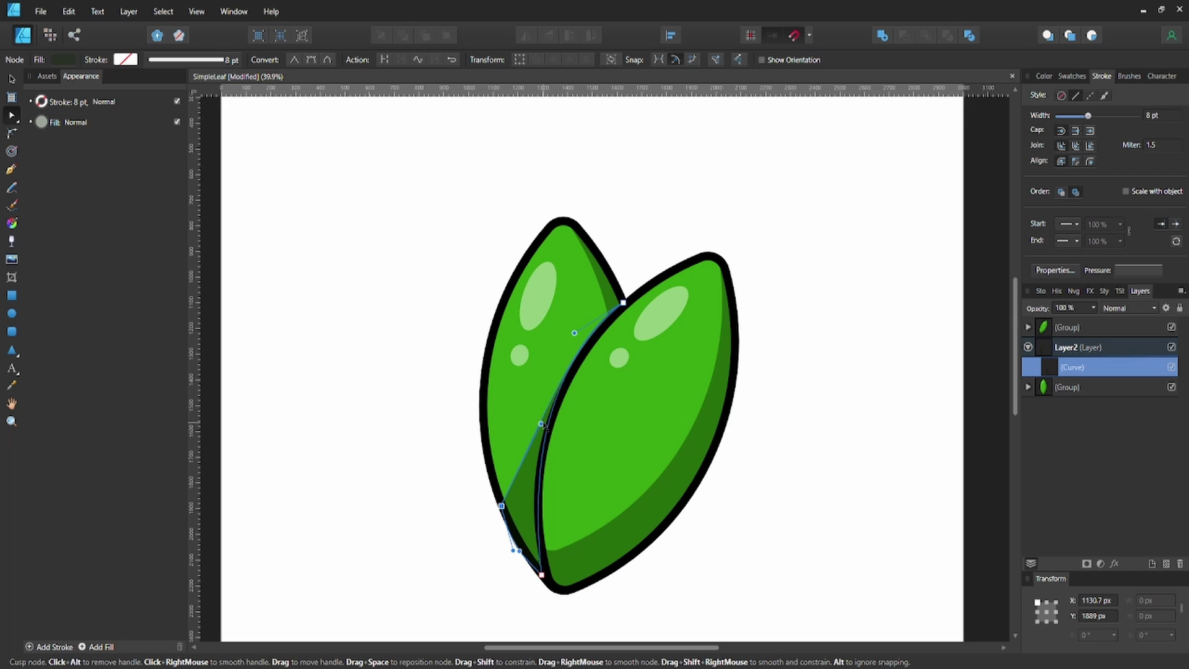
left_click_drag(541, 423, 572, 328)
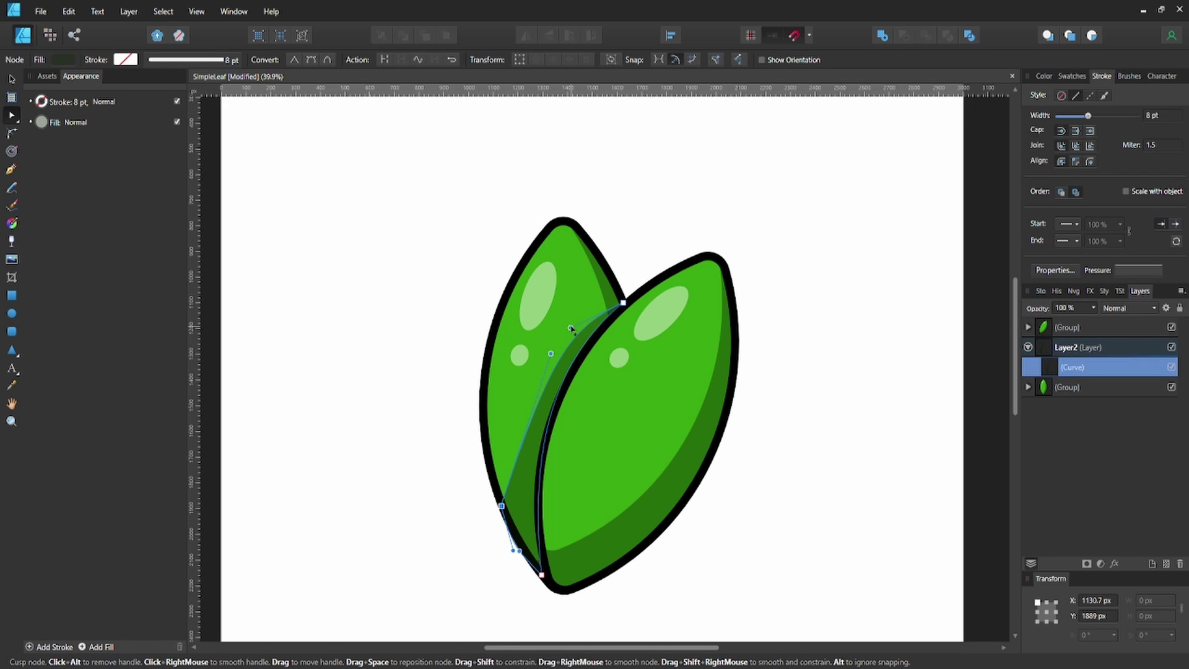
left_click(652, 266)
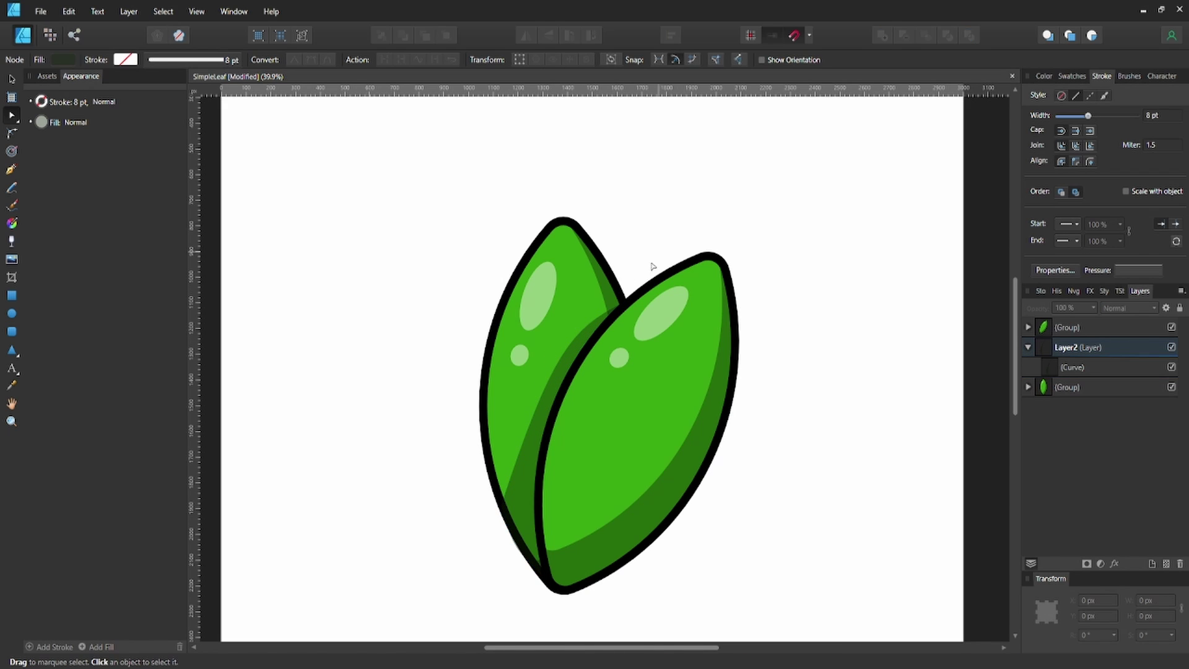
Lower the shadow fill's opacity, then fit the whole page in view.
left_click(519, 487)
left_click(62, 60)
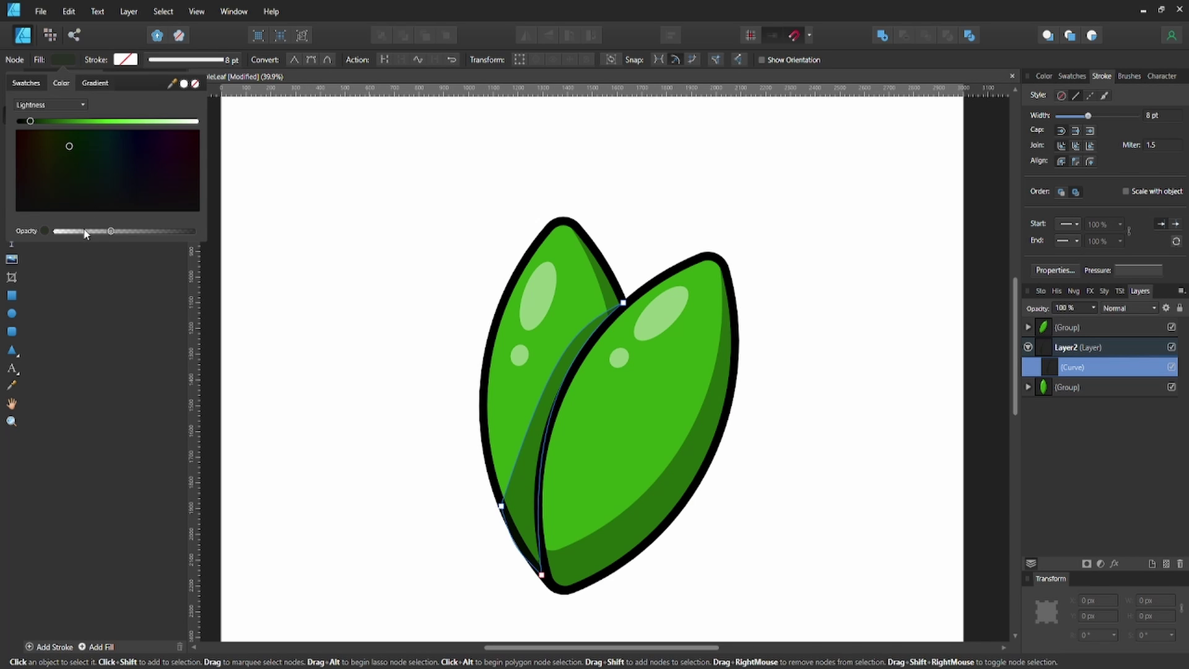
left_click(85, 231)
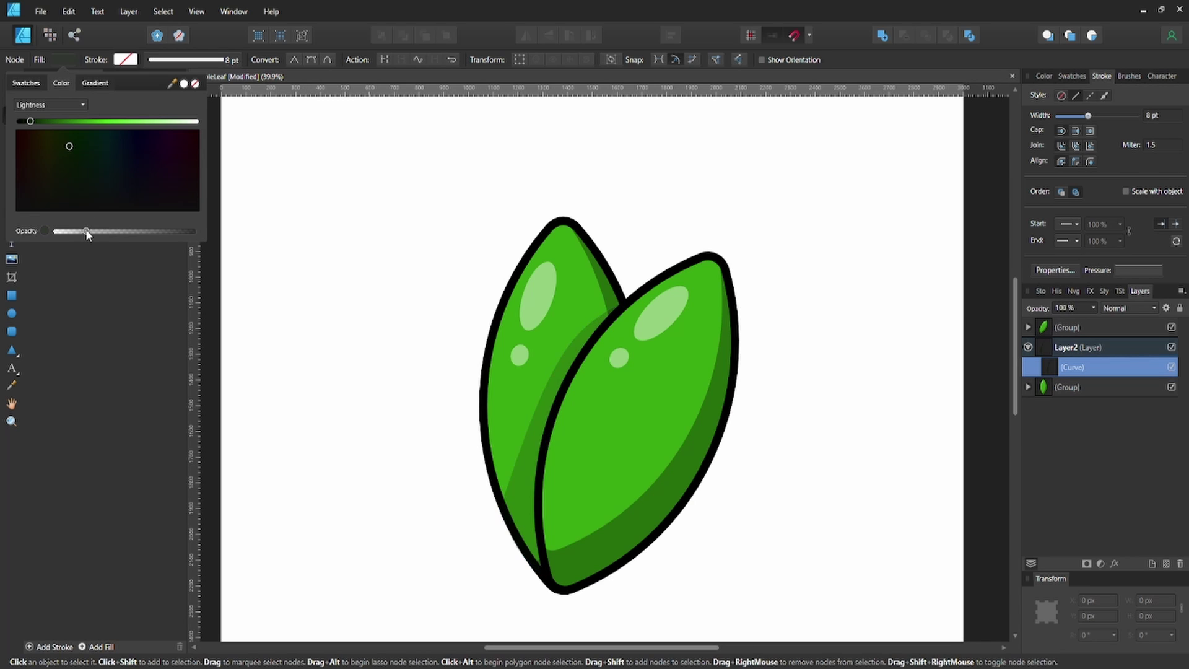
left_click(377, 334)
key("v")
key("ctrl+0")
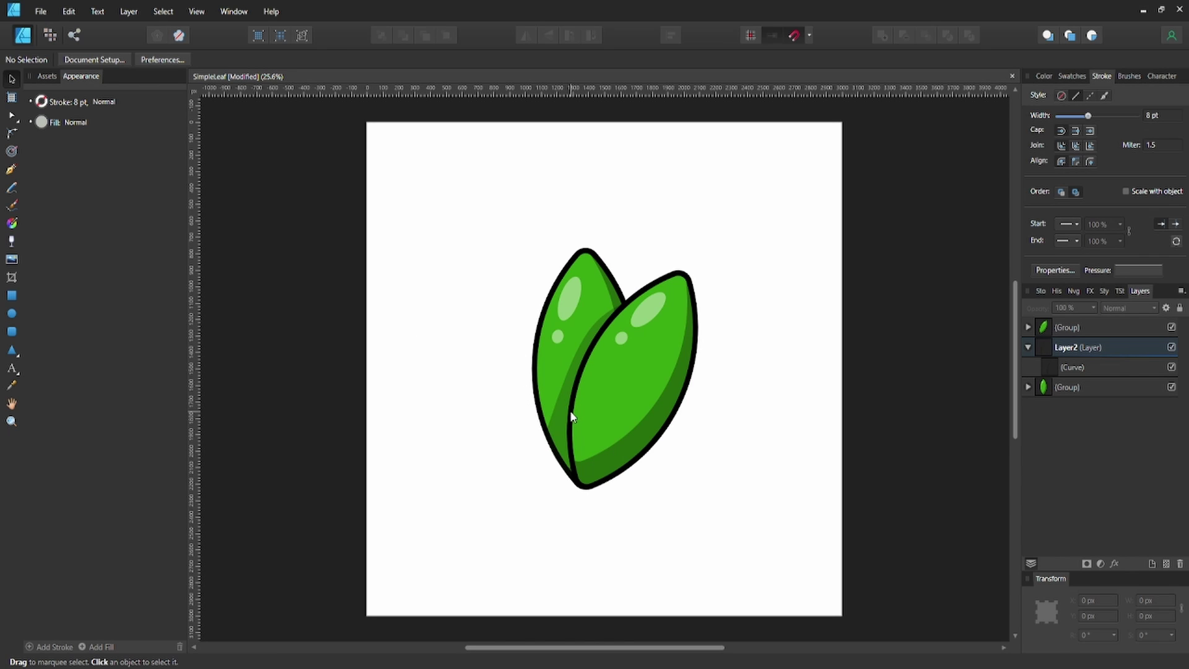
Check the cast shadow shape, deselect it, and save the SimpleLeaf document.
left_click(577, 435)
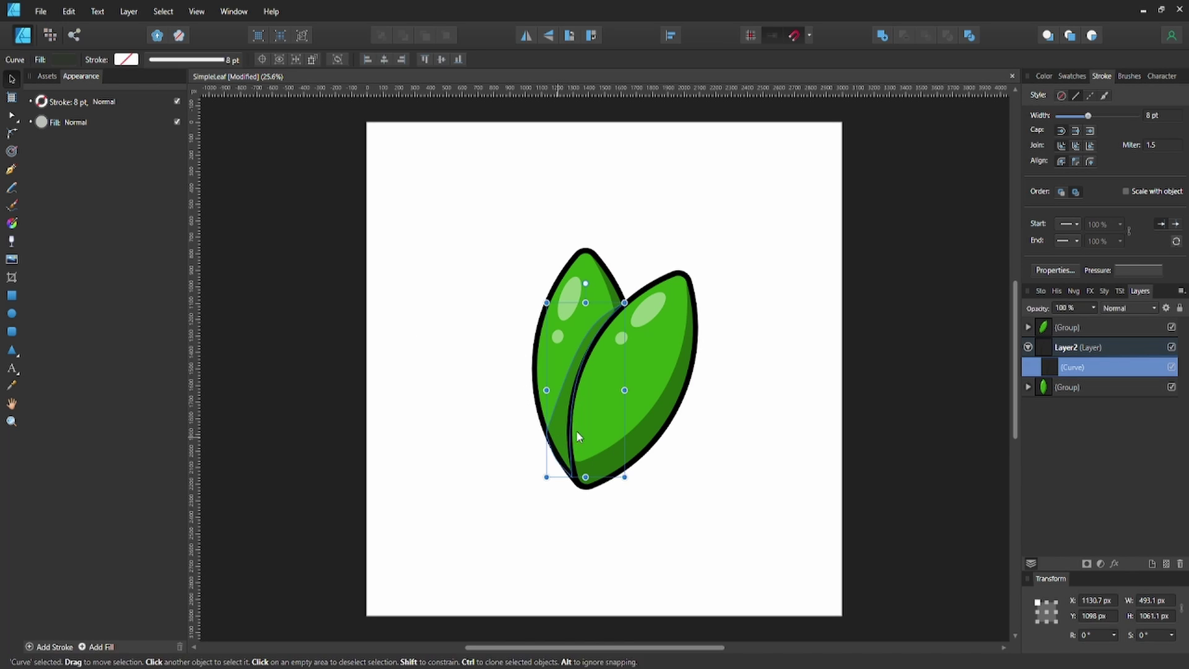
left_click(729, 402)
key("ctrl+s")
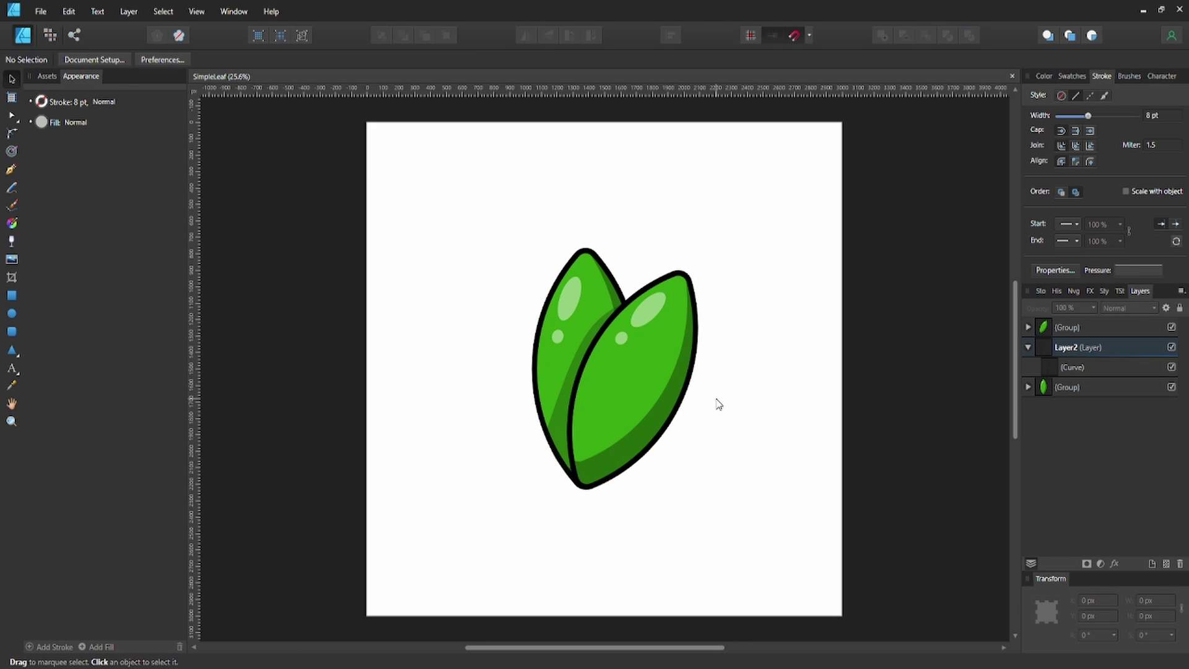